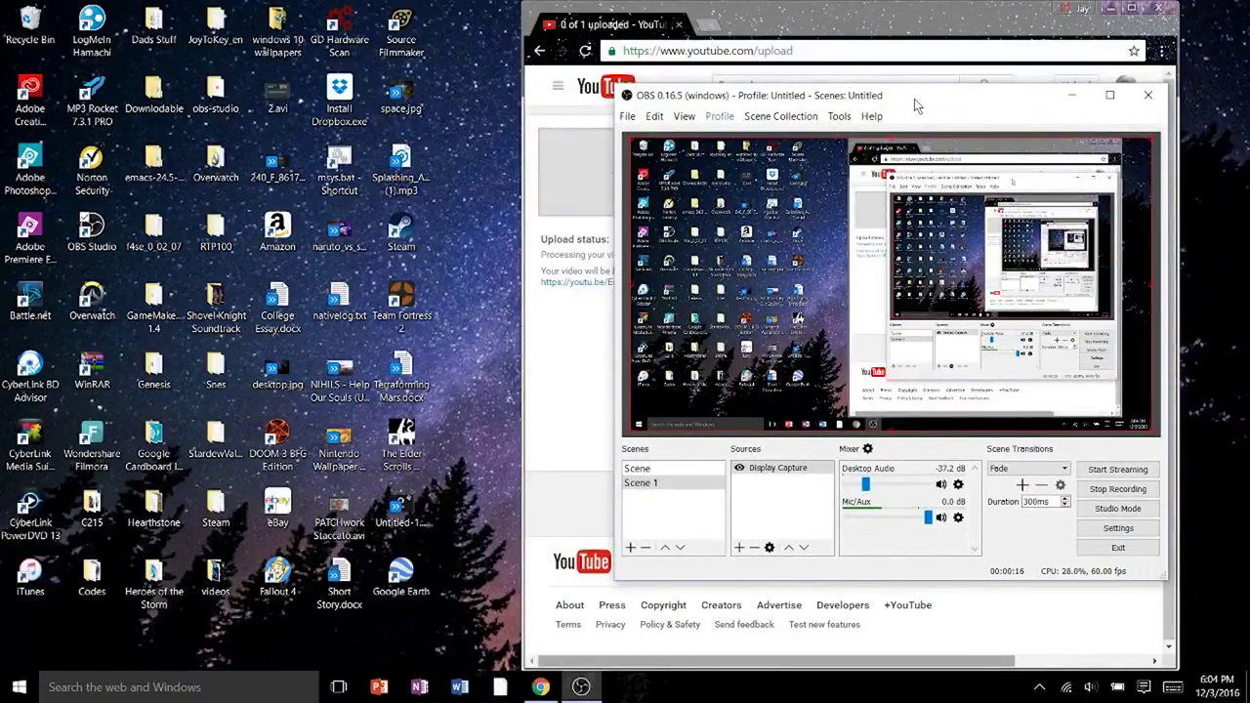
Reposition the OBS window several times, finally parking it at the bottom screen edge
mouse_move(914, 99)
left_mouse_down()
mouse_move(963, 576)
mouse_move(1000, 662)
left_mouse_up()
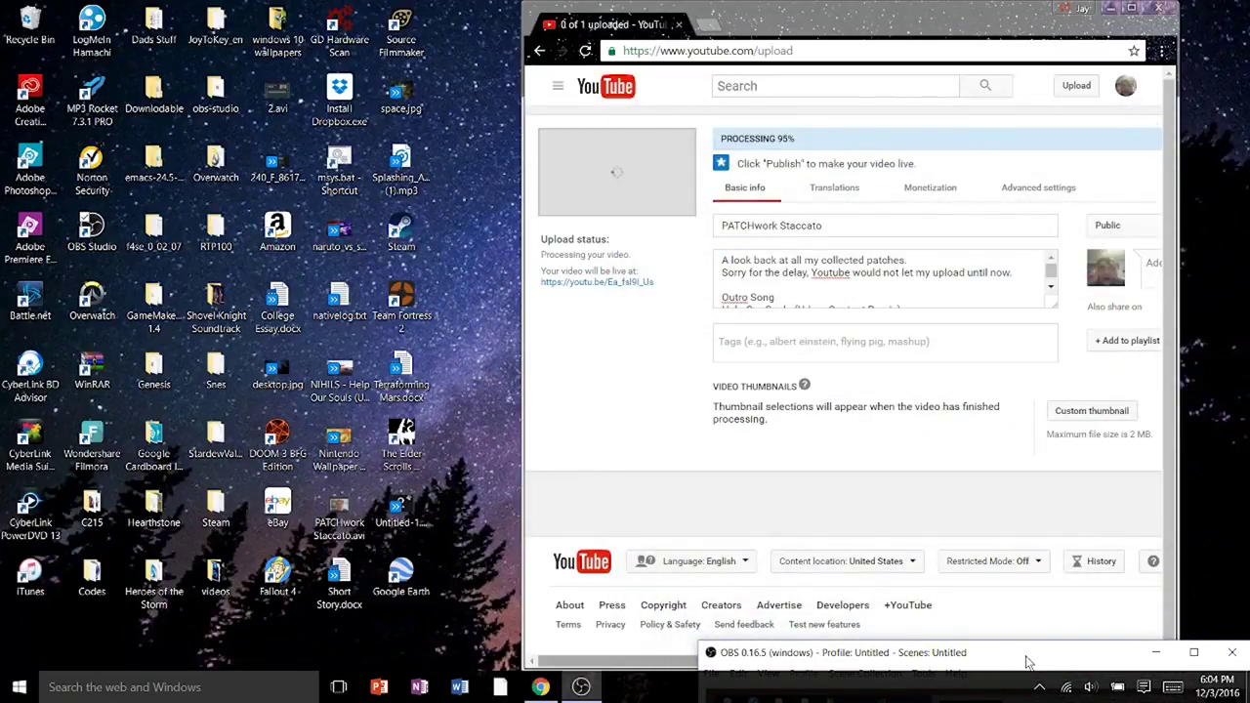
left_click_drag(1000, 662, 1033, 671)
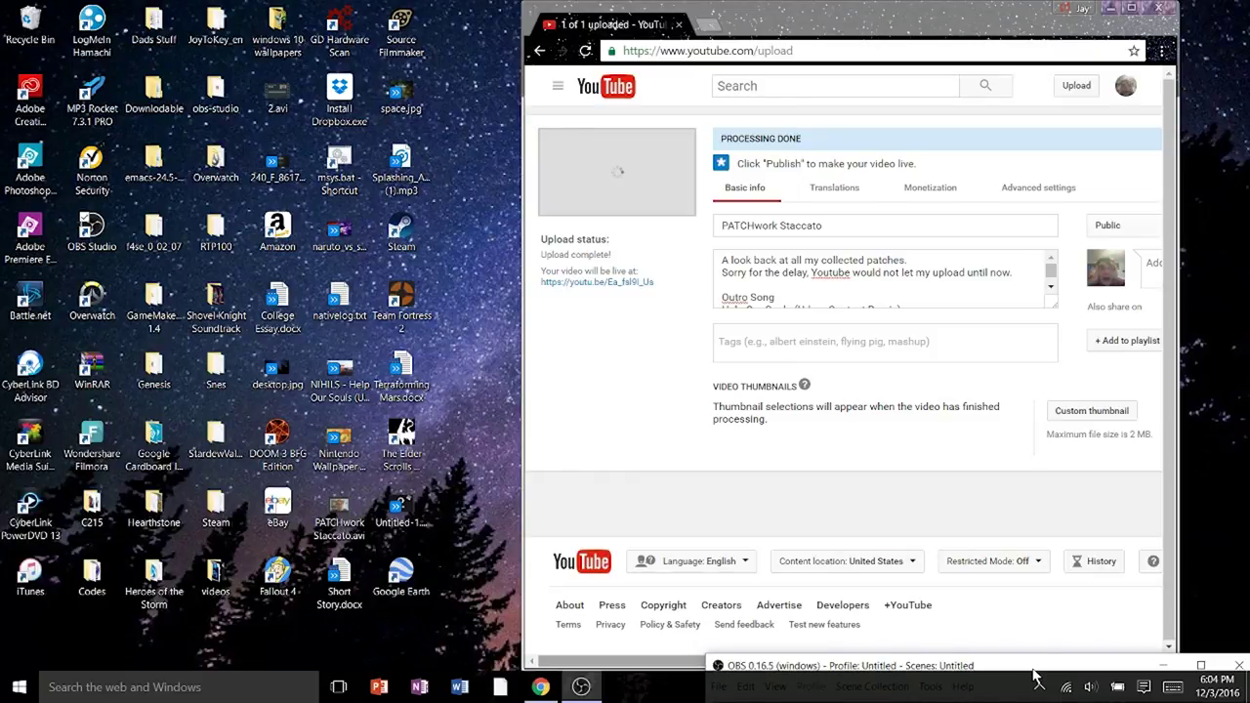
left_click_drag(1037, 676, 875, 138)
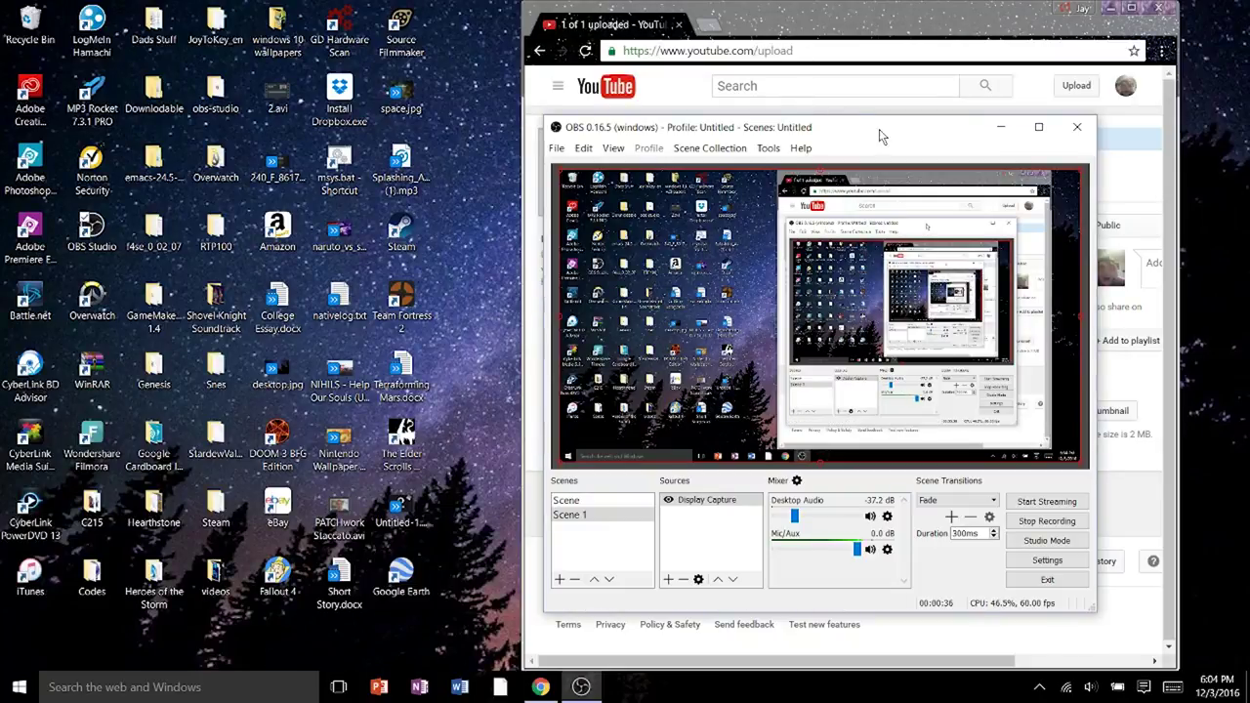
left_click_drag(879, 129, 796, 93)
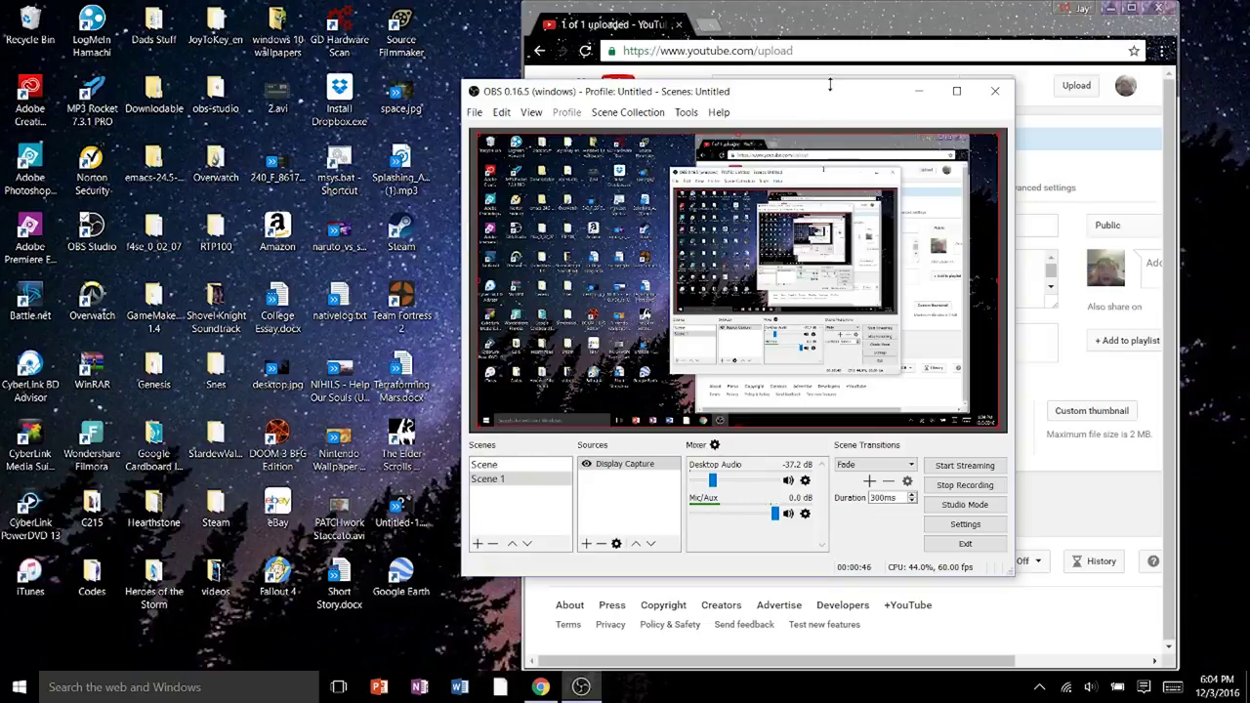
left_click_drag(839, 89, 1029, 284)
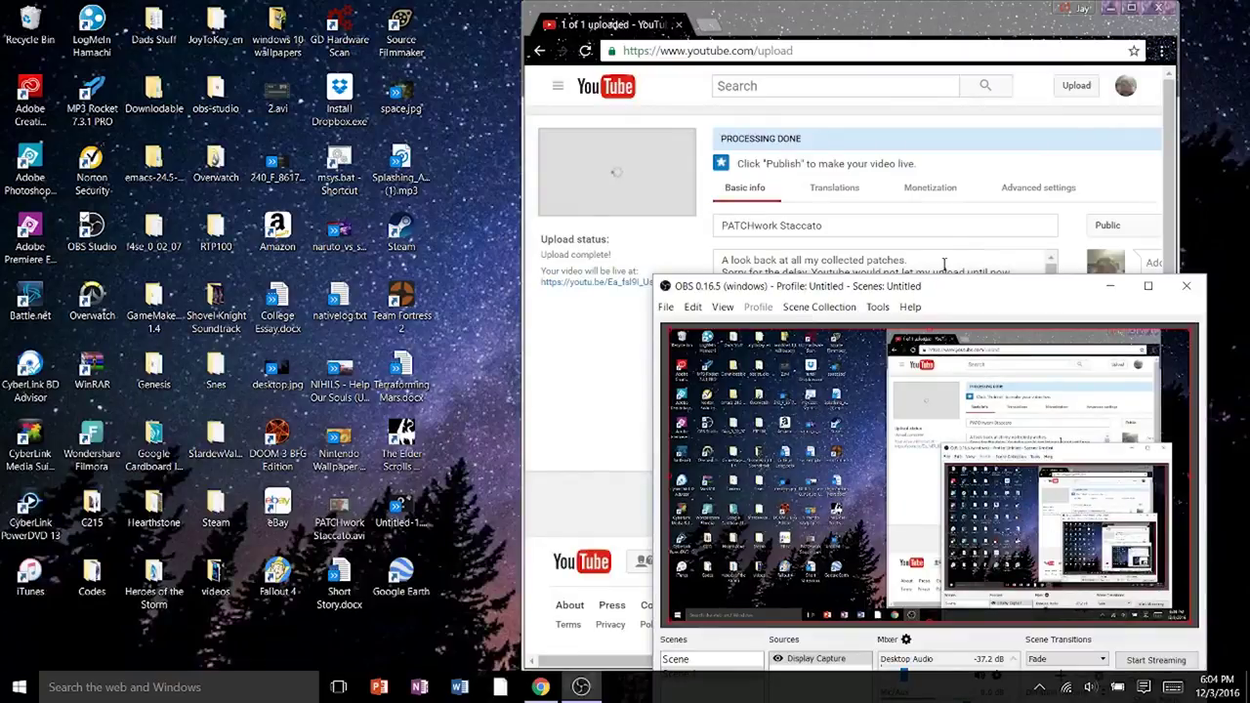
mouse_move(970, 291)
left_mouse_down()
mouse_move(1013, 672)
mouse_move(1002, 676)
left_mouse_up()
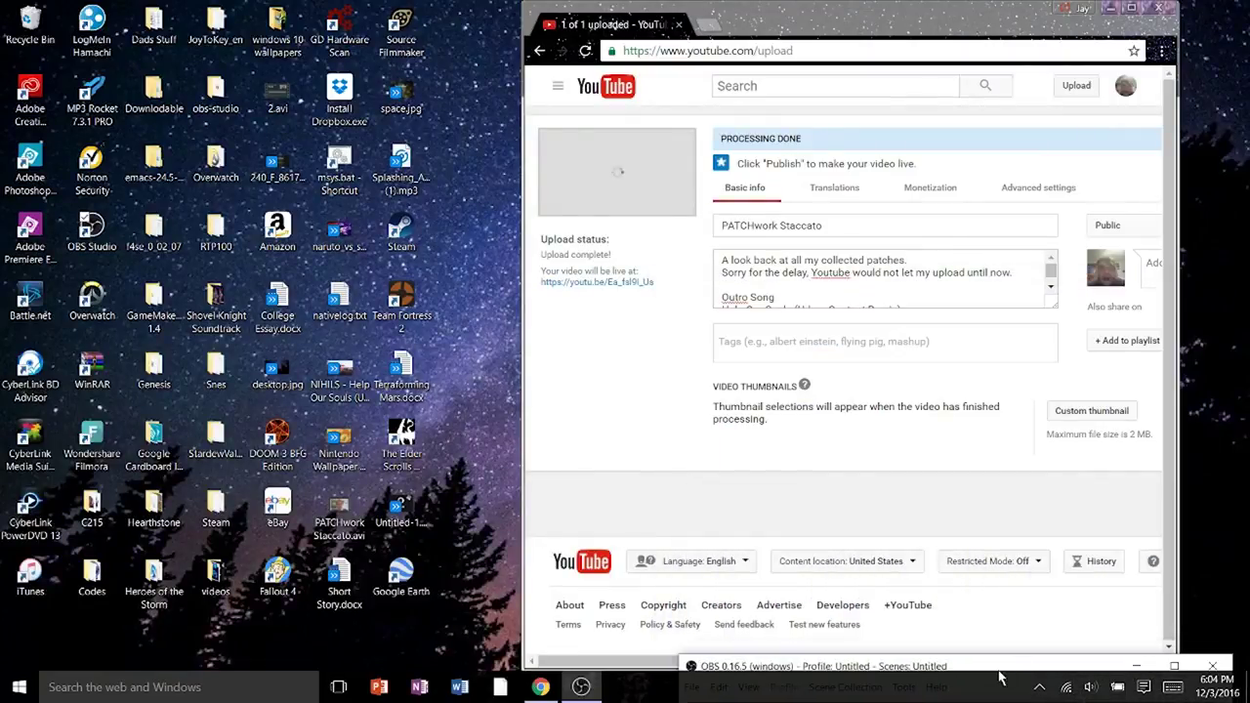
Open and dismiss the Start menu twice, re-centring the OBS window in between
left_click(20, 687)
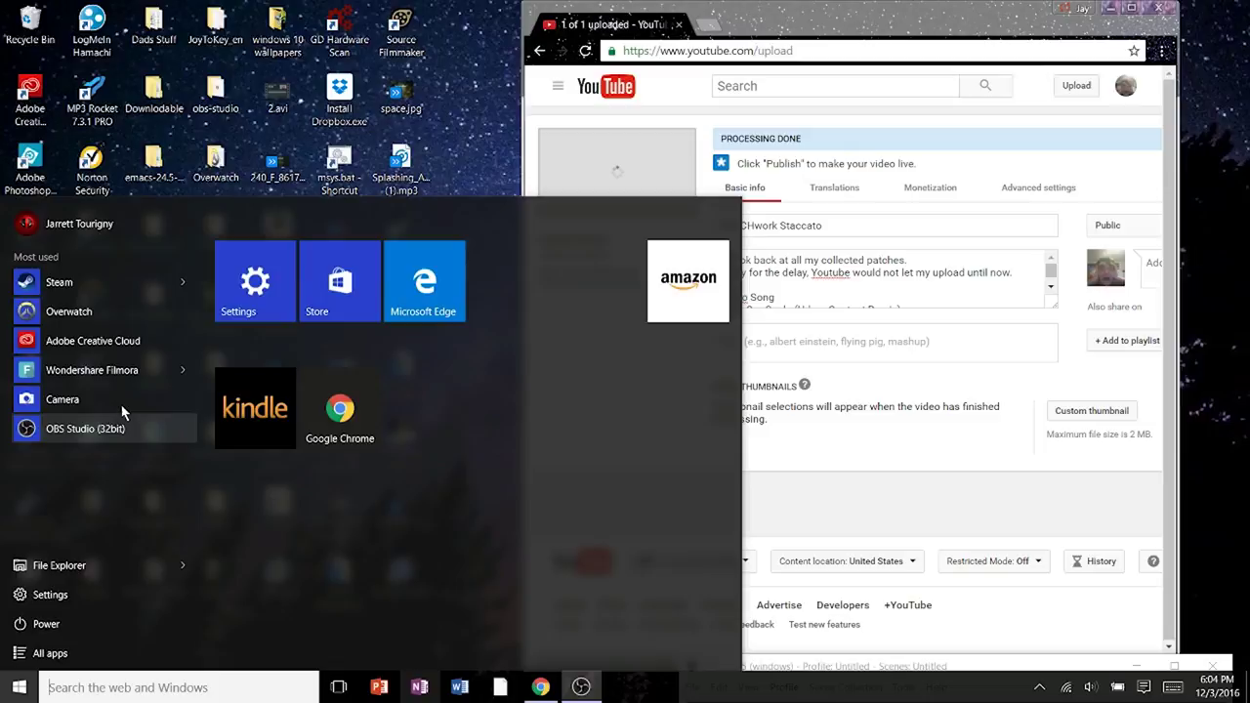
left_click(962, 667)
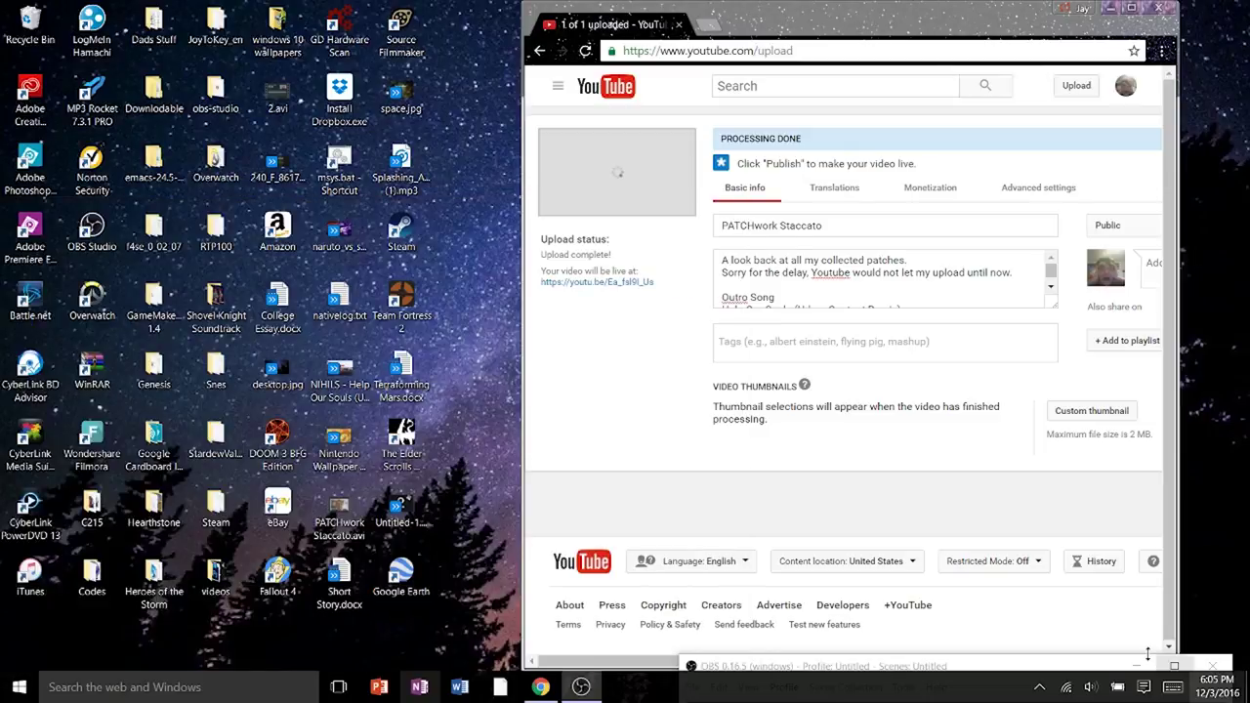
mouse_move(966, 666)
left_mouse_down()
mouse_move(837, 213)
mouse_move(741, 41)
left_mouse_up()
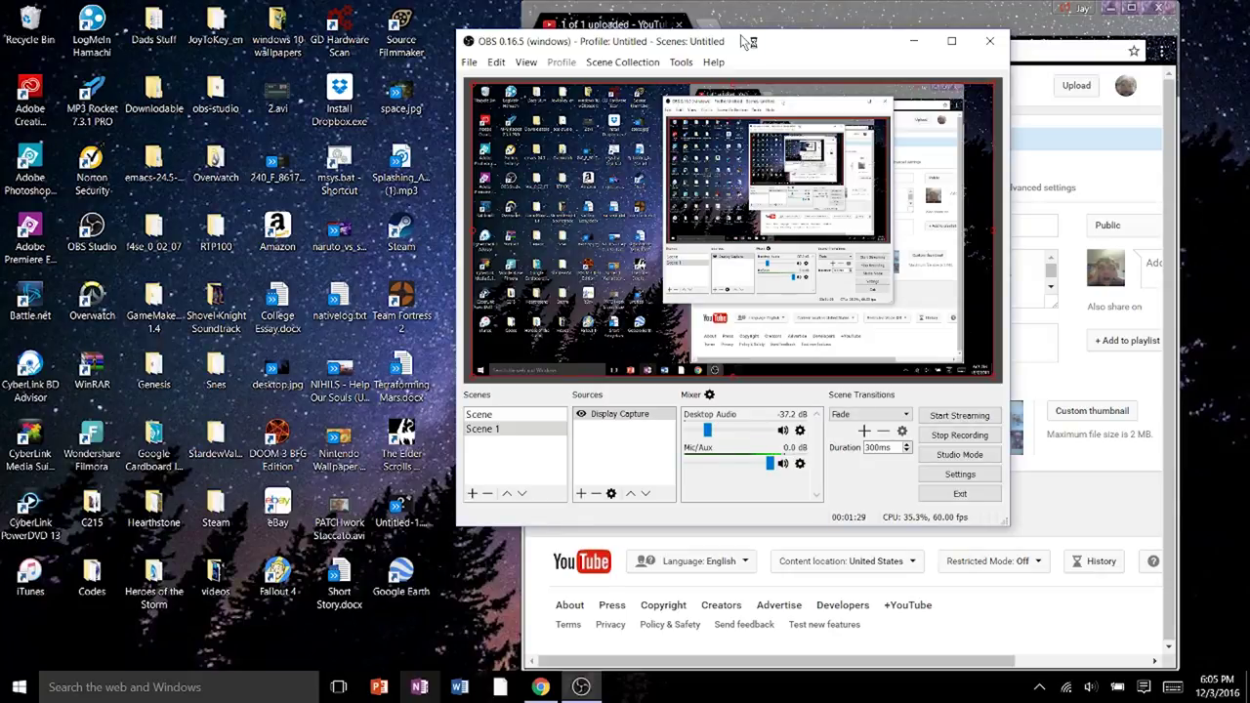
left_click(19, 686)
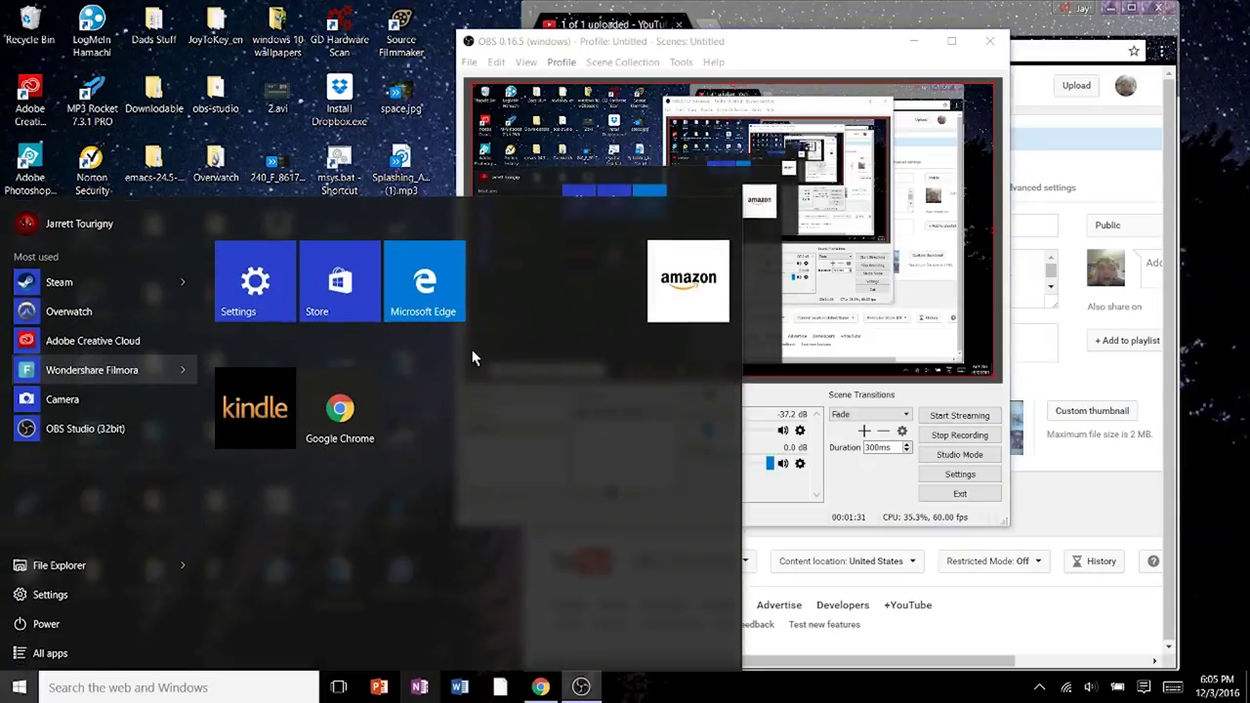
key("Escape")
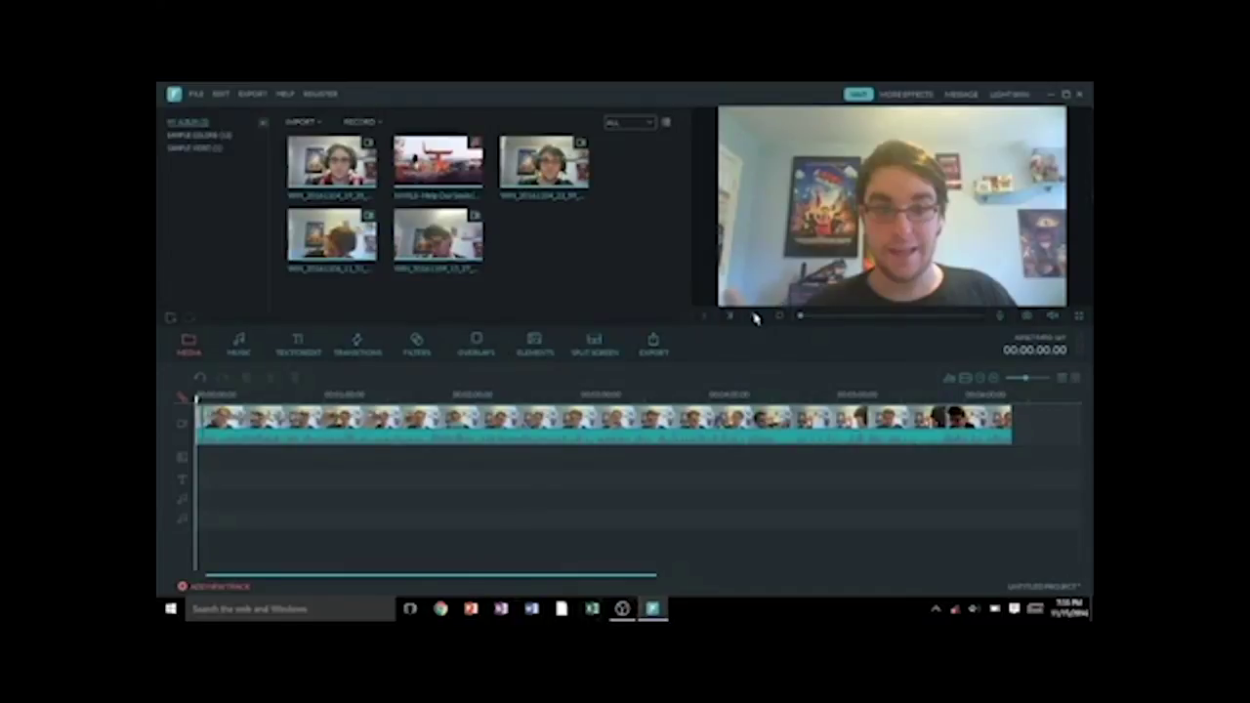
Play then pause the webcam clip preview, and select the clip on the timeline
left_click(754, 318)
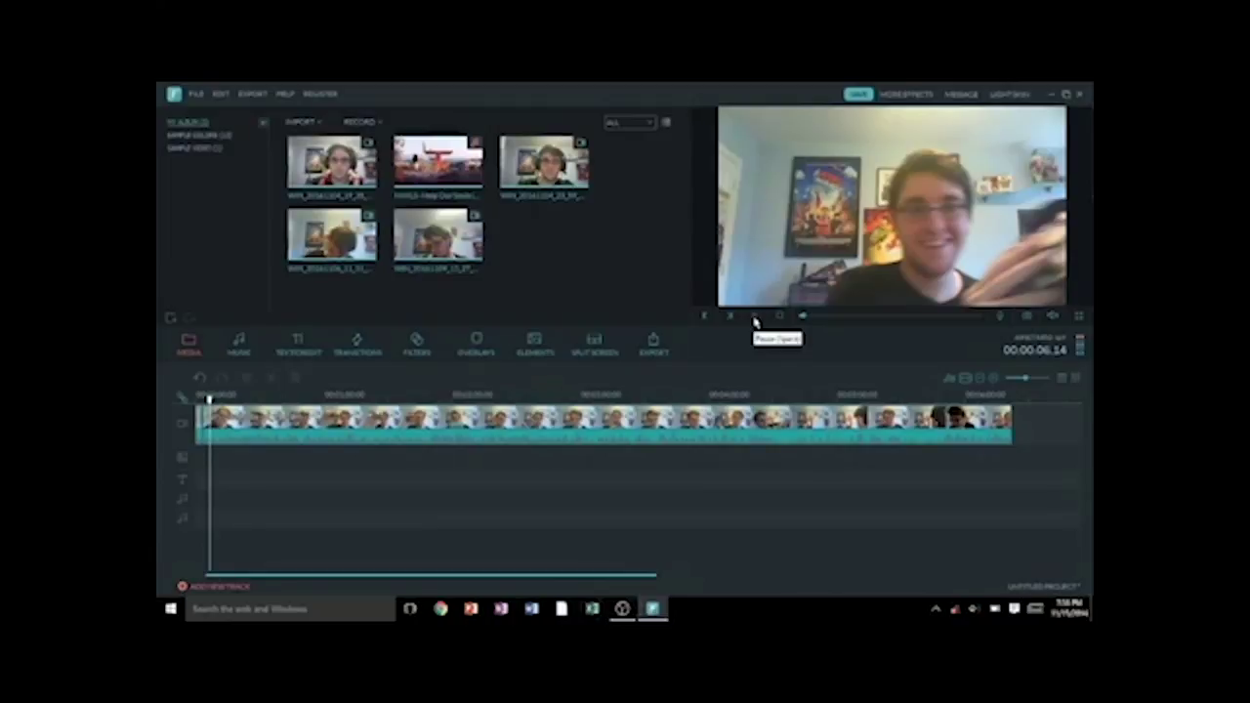
left_click(754, 322)
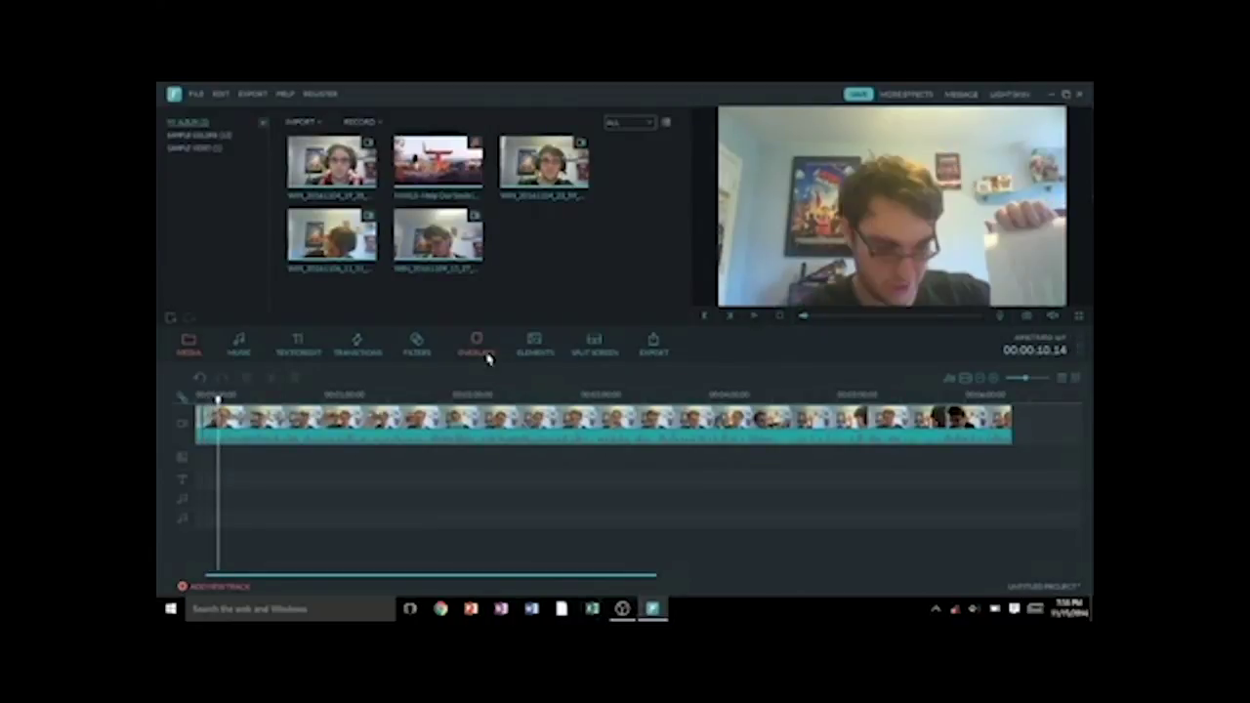
left_click(230, 415)
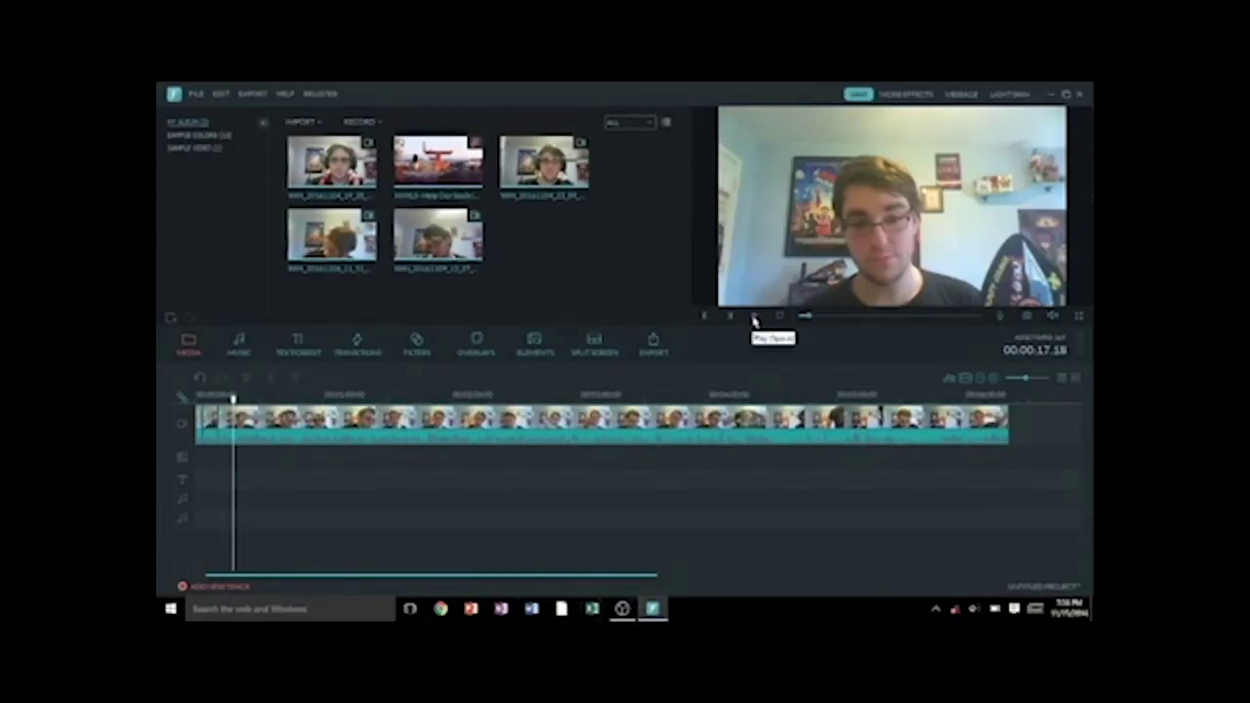
Bring up the Text/Credit templates and zoom the timeline to the webcam clip's end
left_click(753, 317)
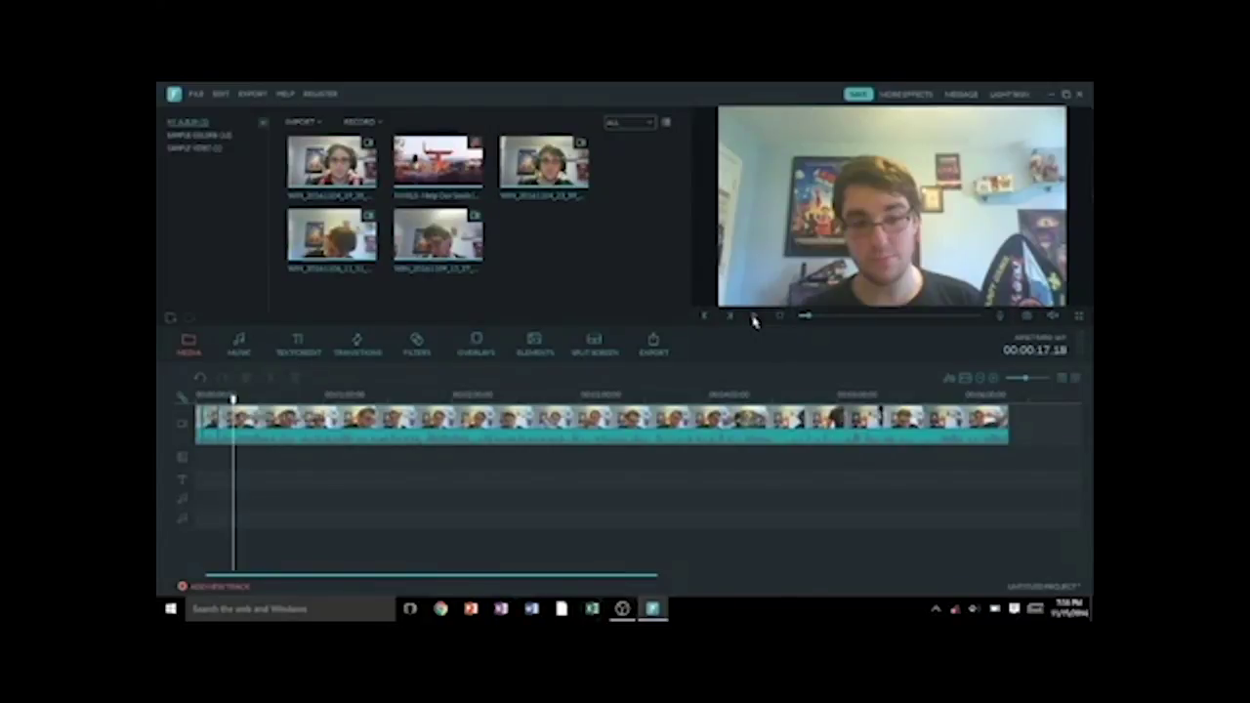
left_click(297, 343)
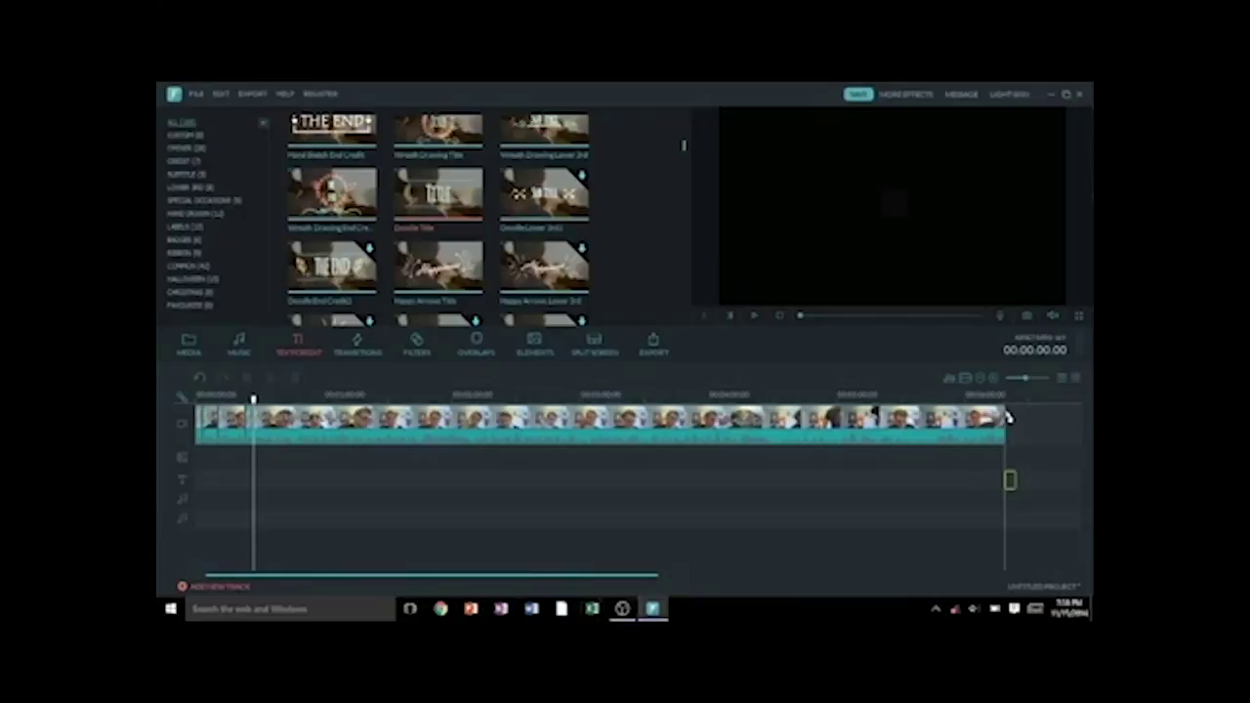
left_click(994, 430)
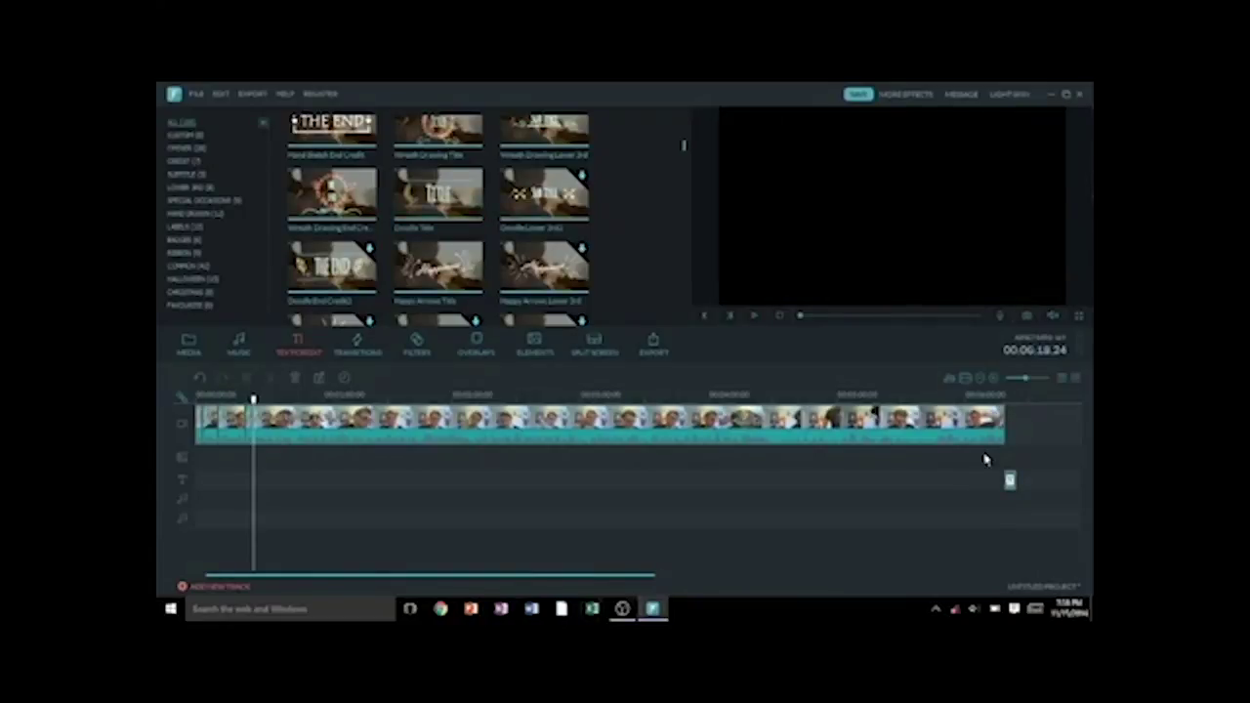
left_click(1033, 399)
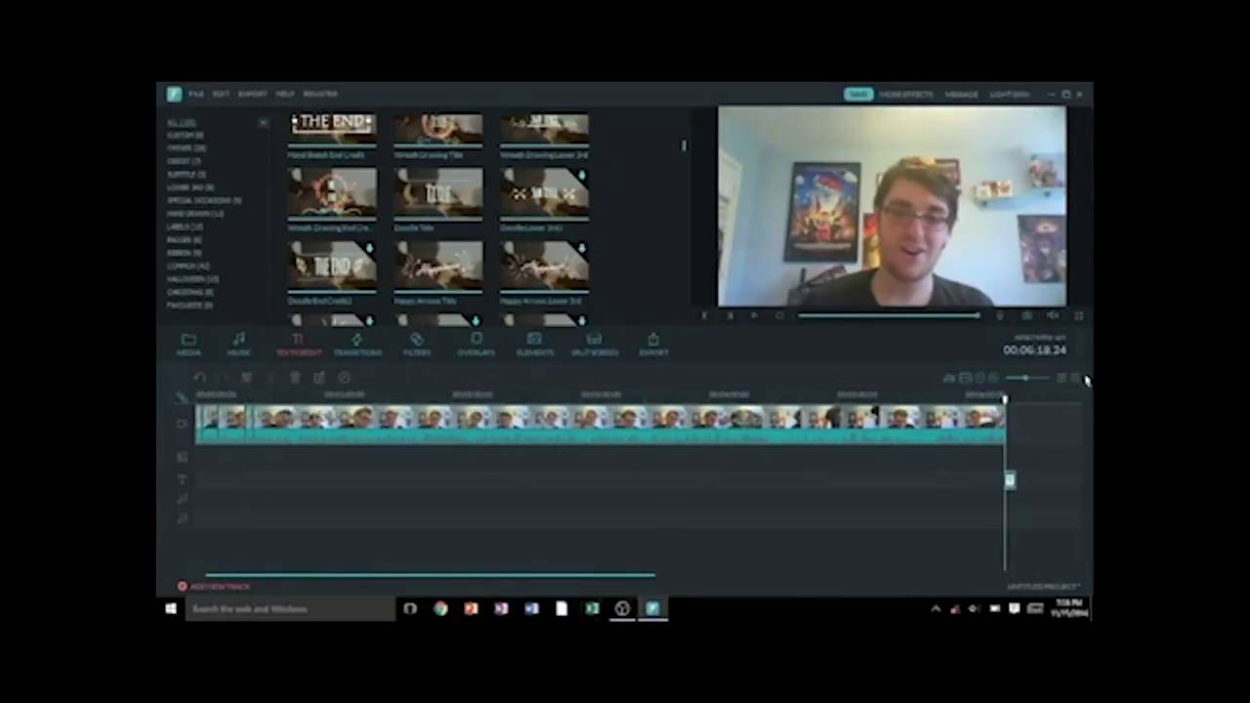
left_click(1032, 381)
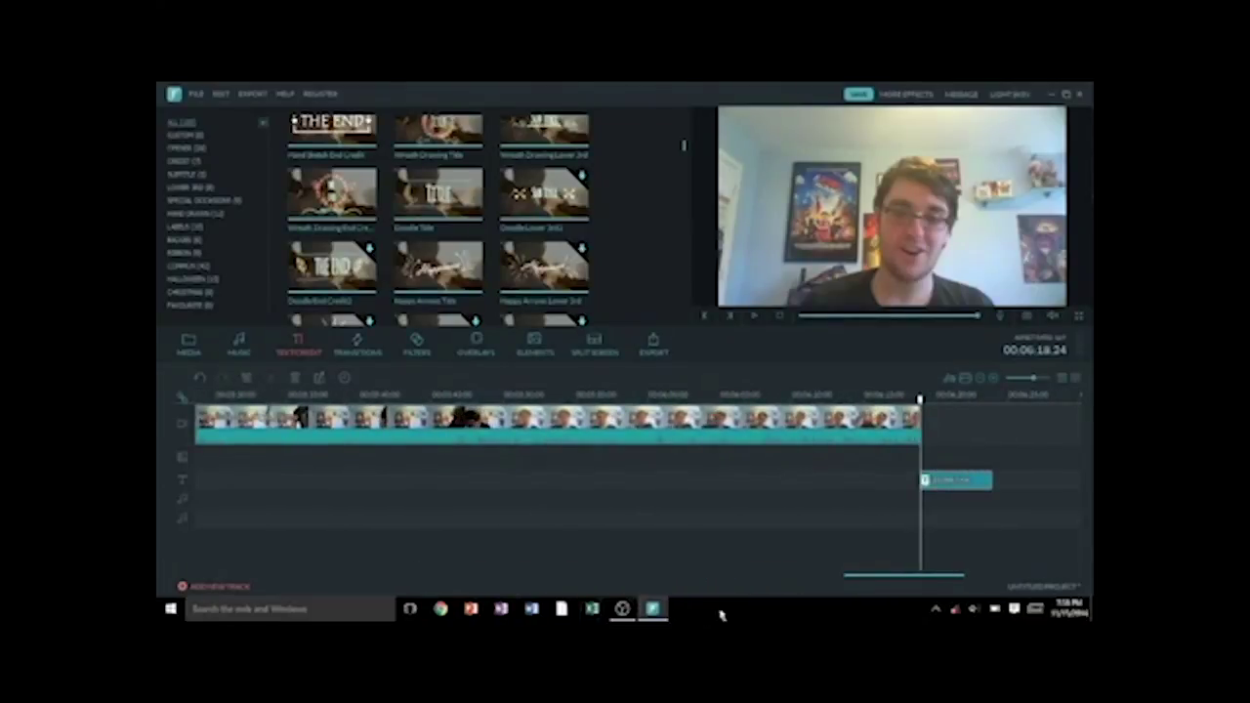
Place a music clip after the webcam video and stretch the title to its length
left_click(208, 348)
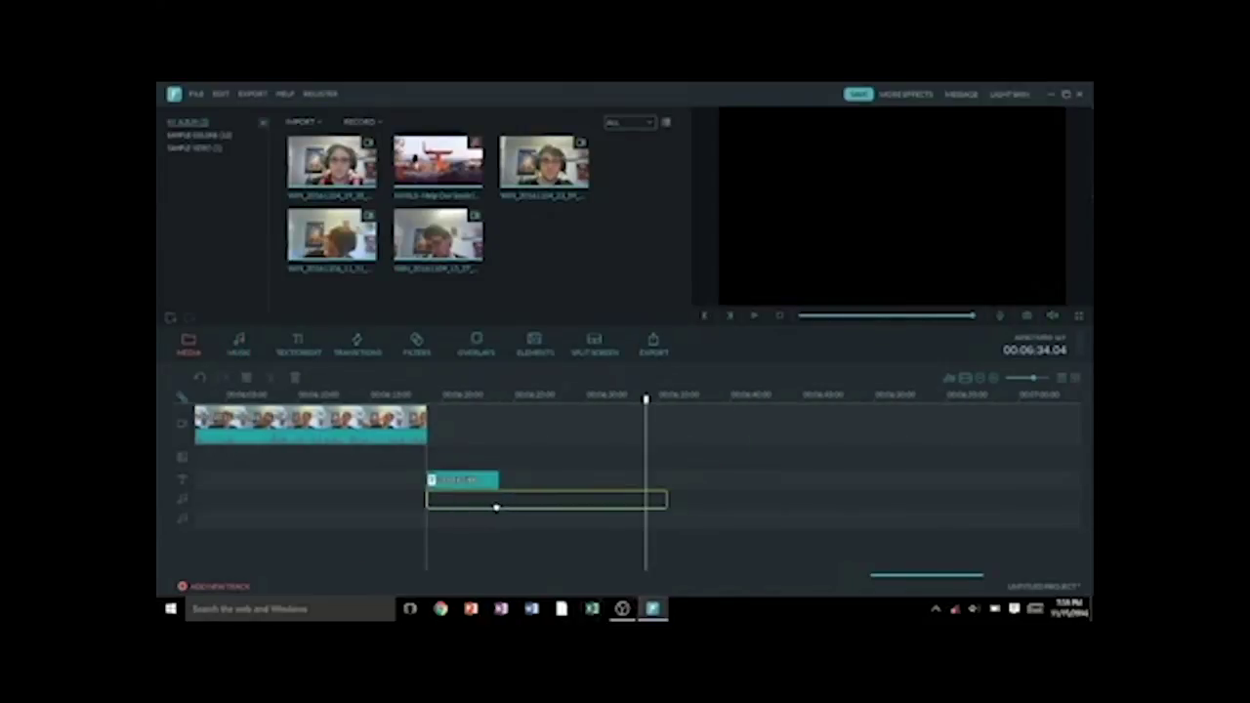
left_click_drag(496, 507, 496, 507)
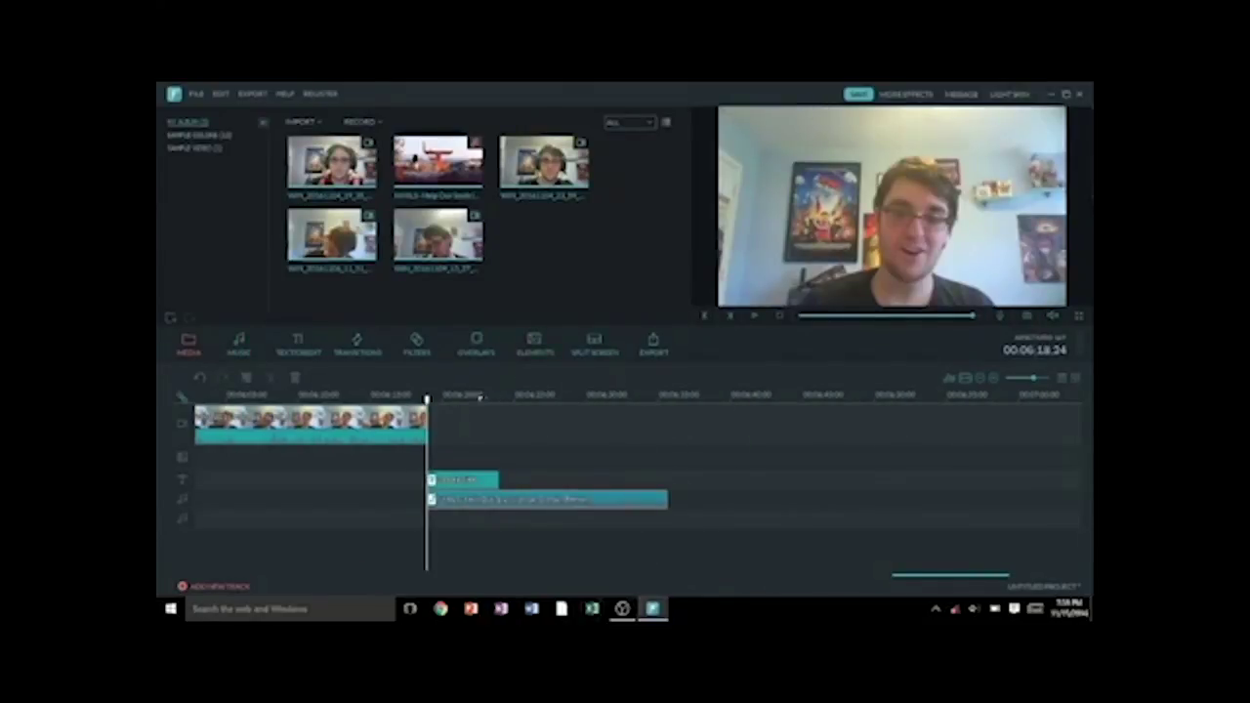
left_click(487, 479)
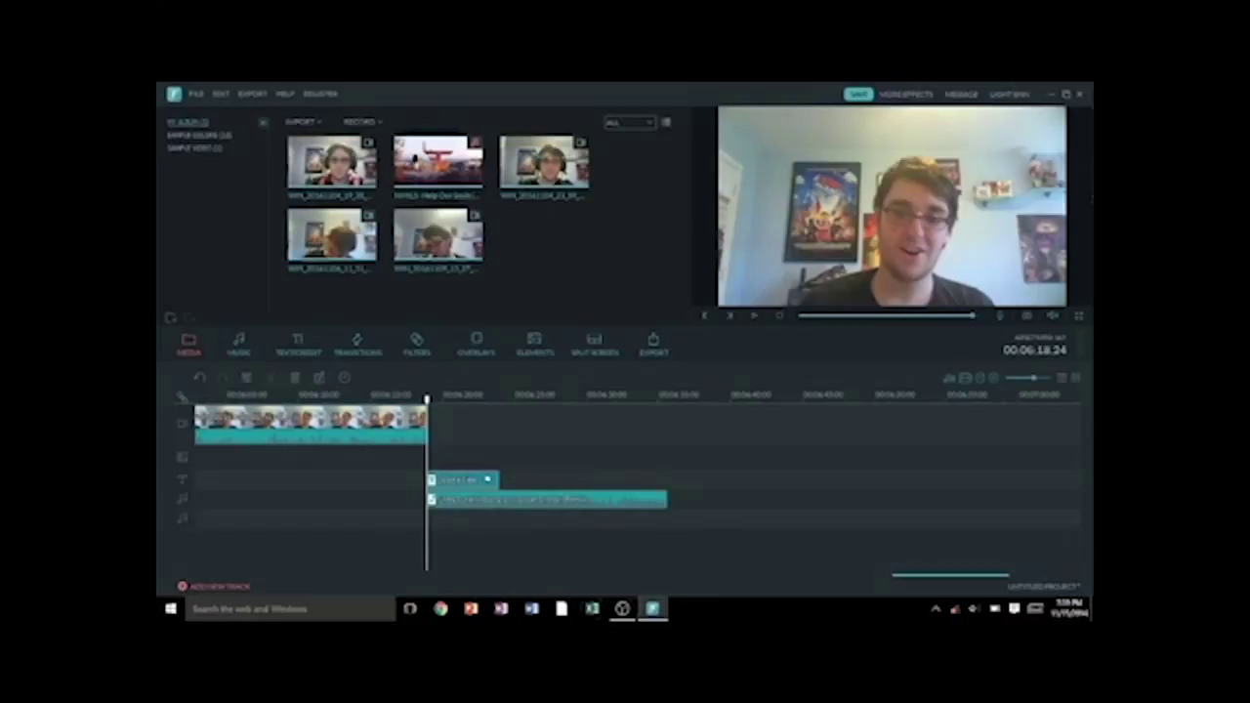
left_click_drag(498, 480, 661, 481)
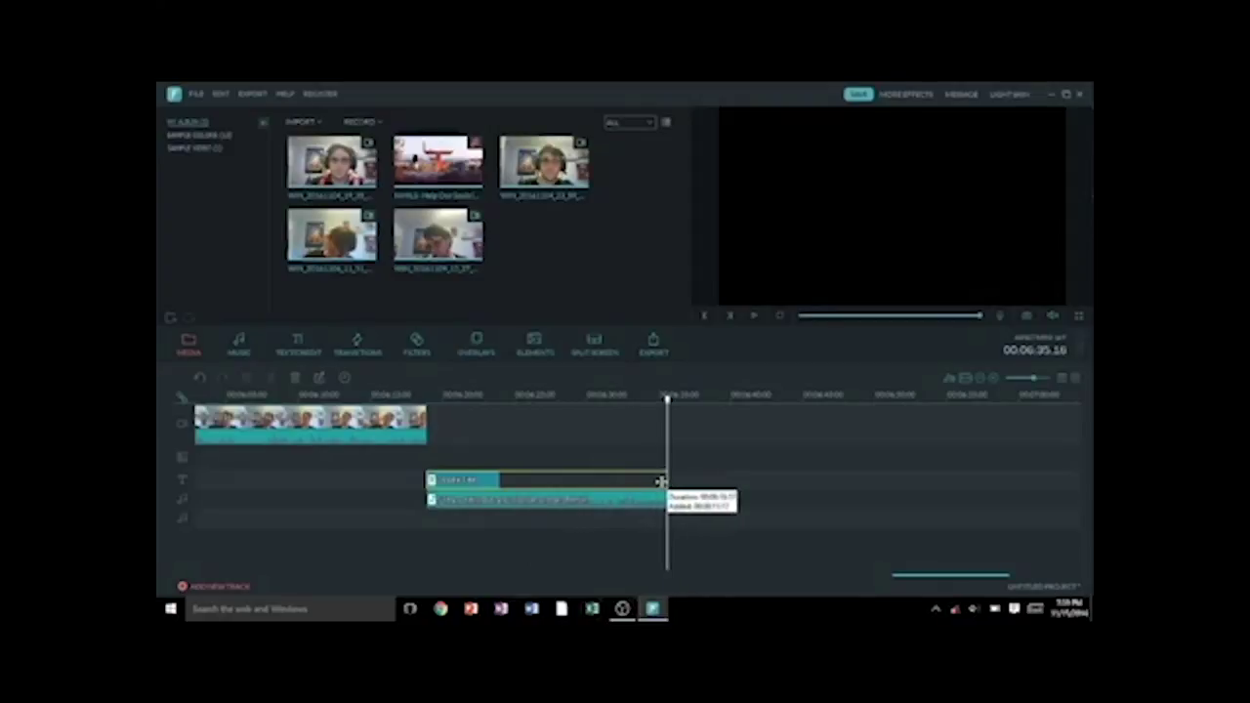
Put the fourth overlay from the Overlays library on a new track, matching the title's length
left_click(311, 346)
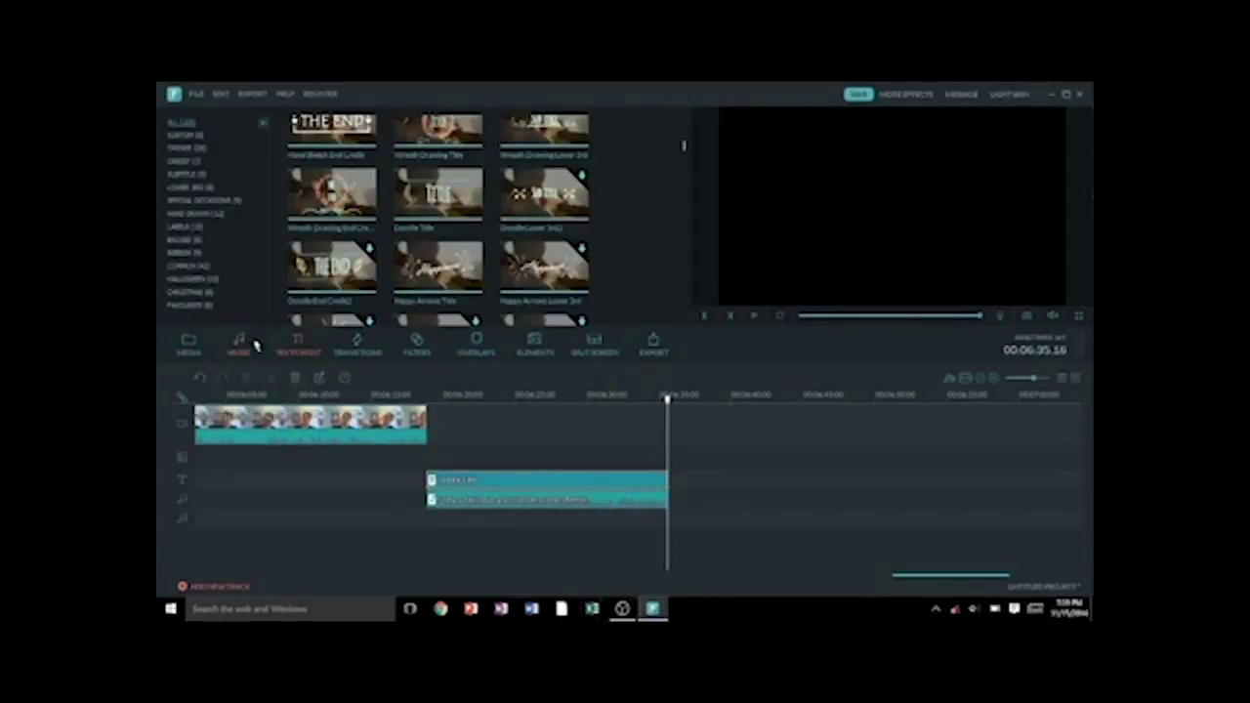
left_click(357, 347)
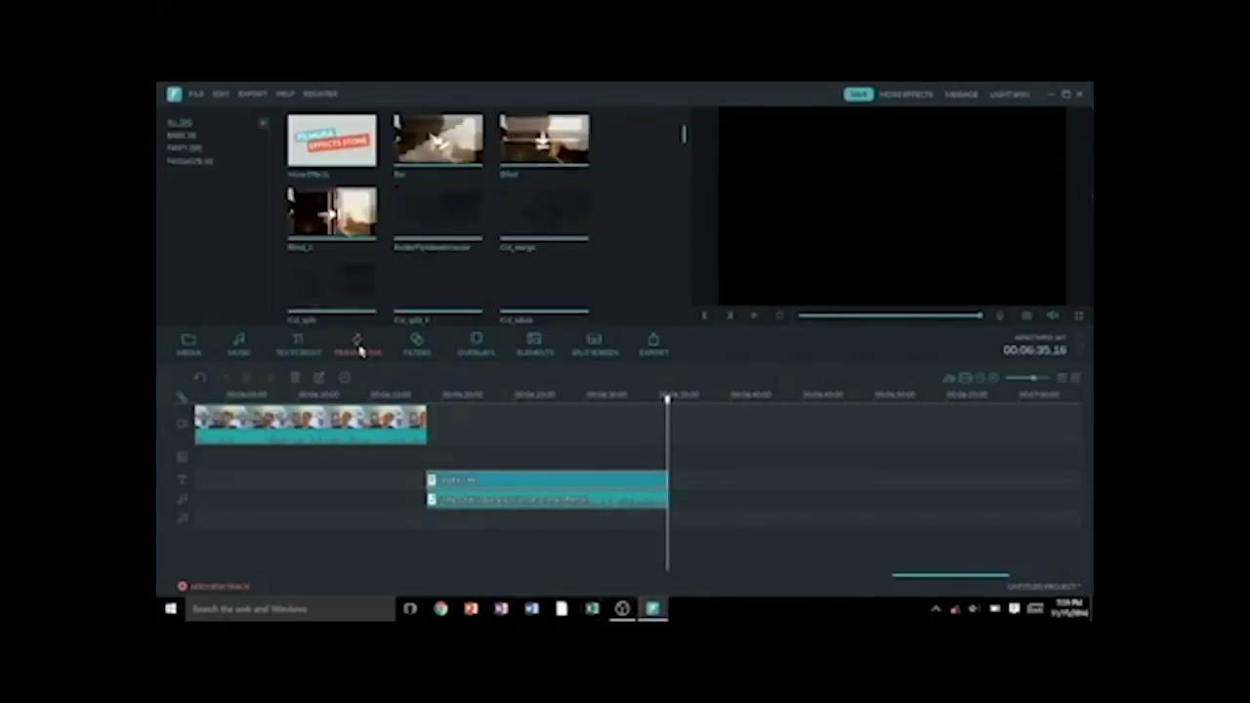
left_click(476, 342)
left_click(199, 254)
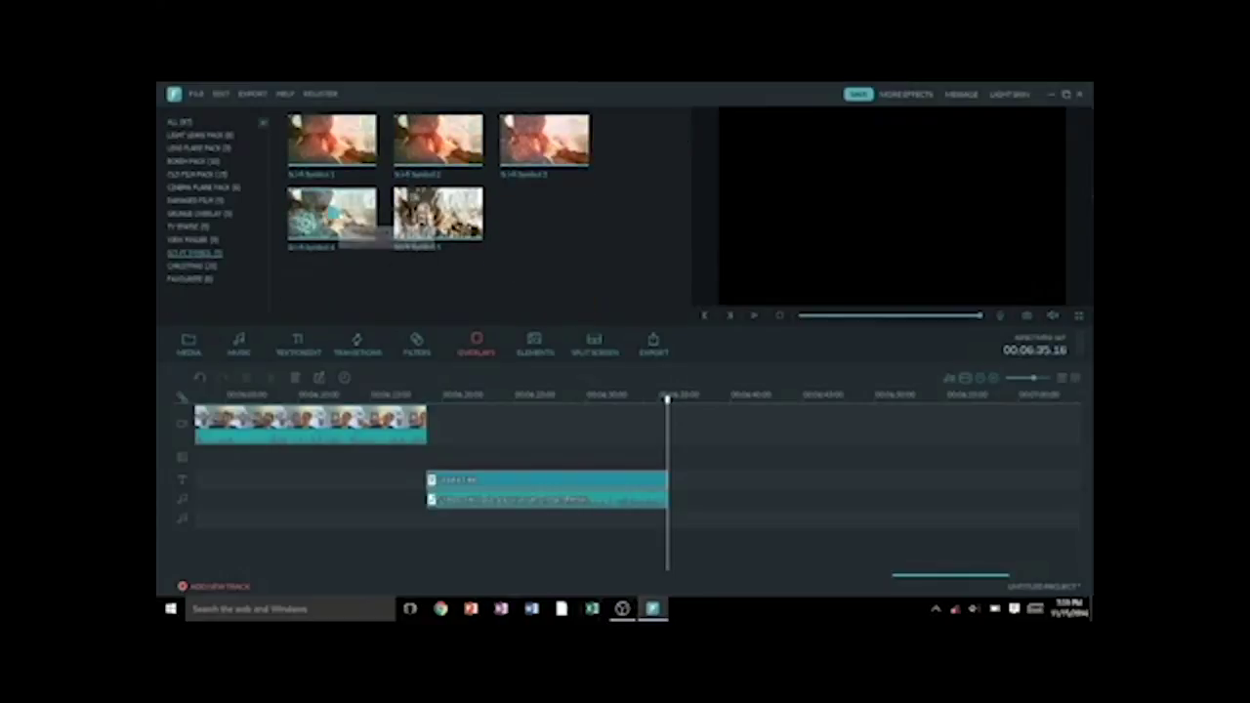
left_click_drag(334, 214, 439, 396)
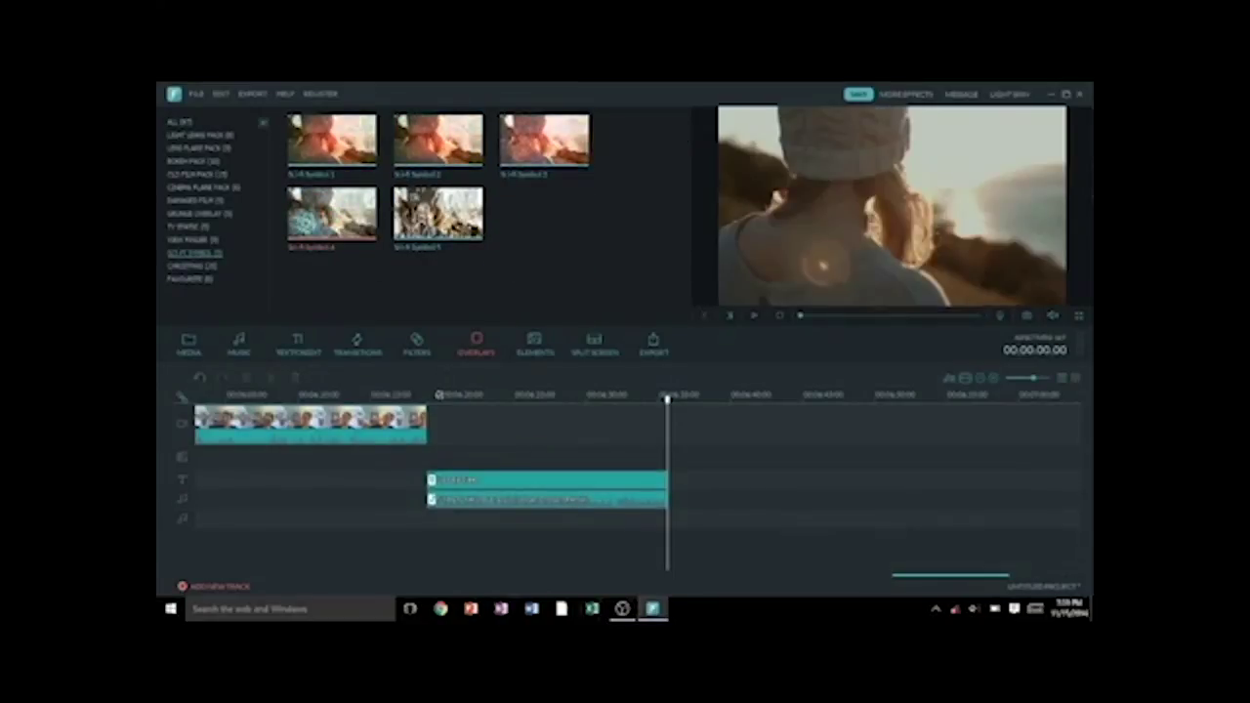
left_click_drag(434, 449, 664, 461)
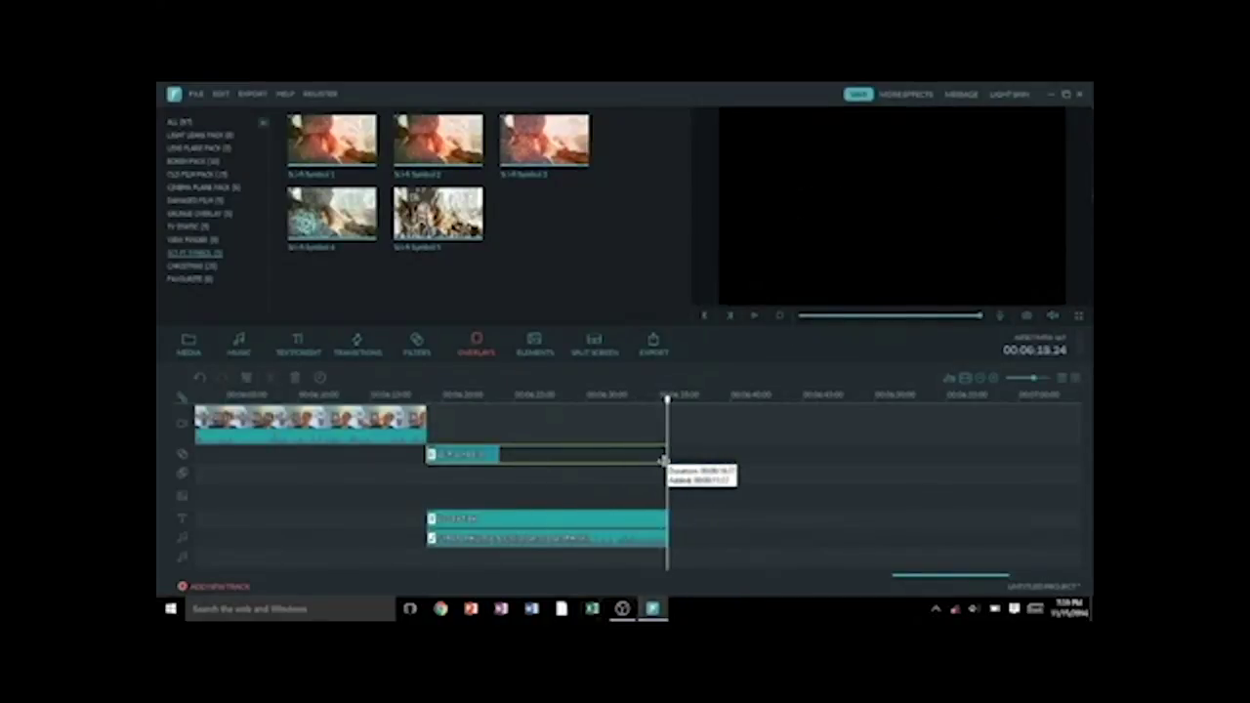
left_click(455, 520)
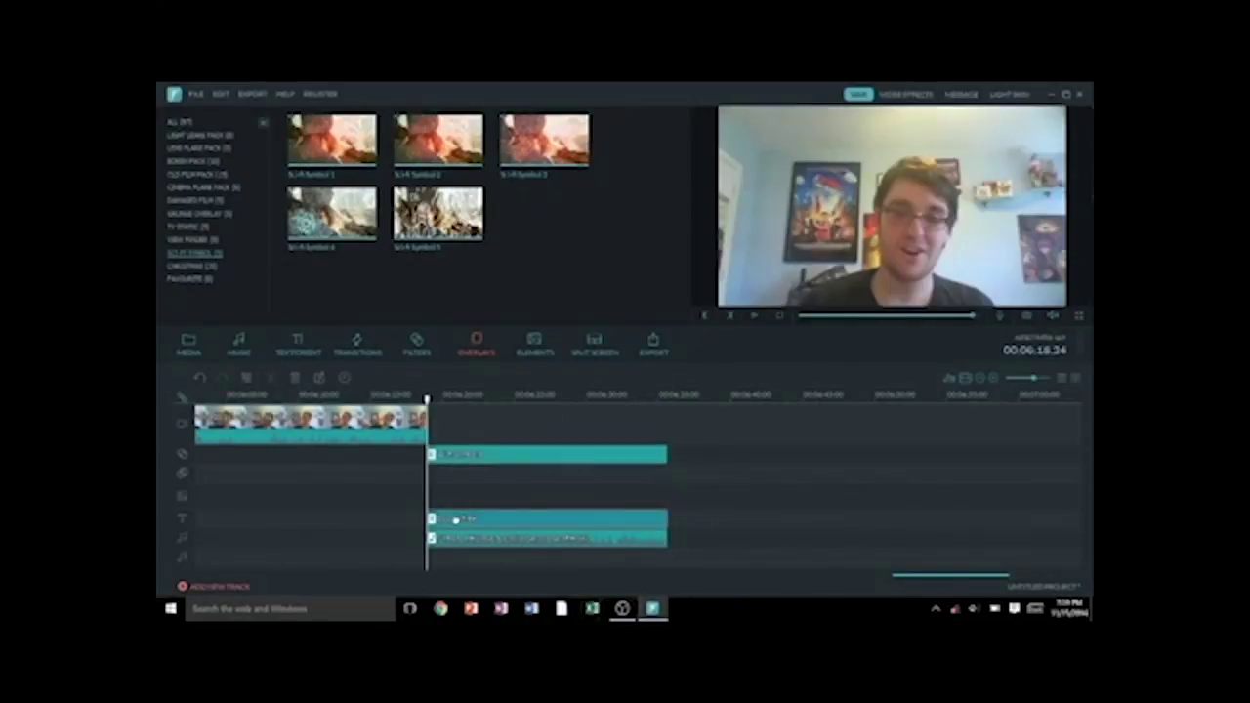
Replace the title clip's placeholder text with 'THANKS FOR WATCH'
right_click(455, 520)
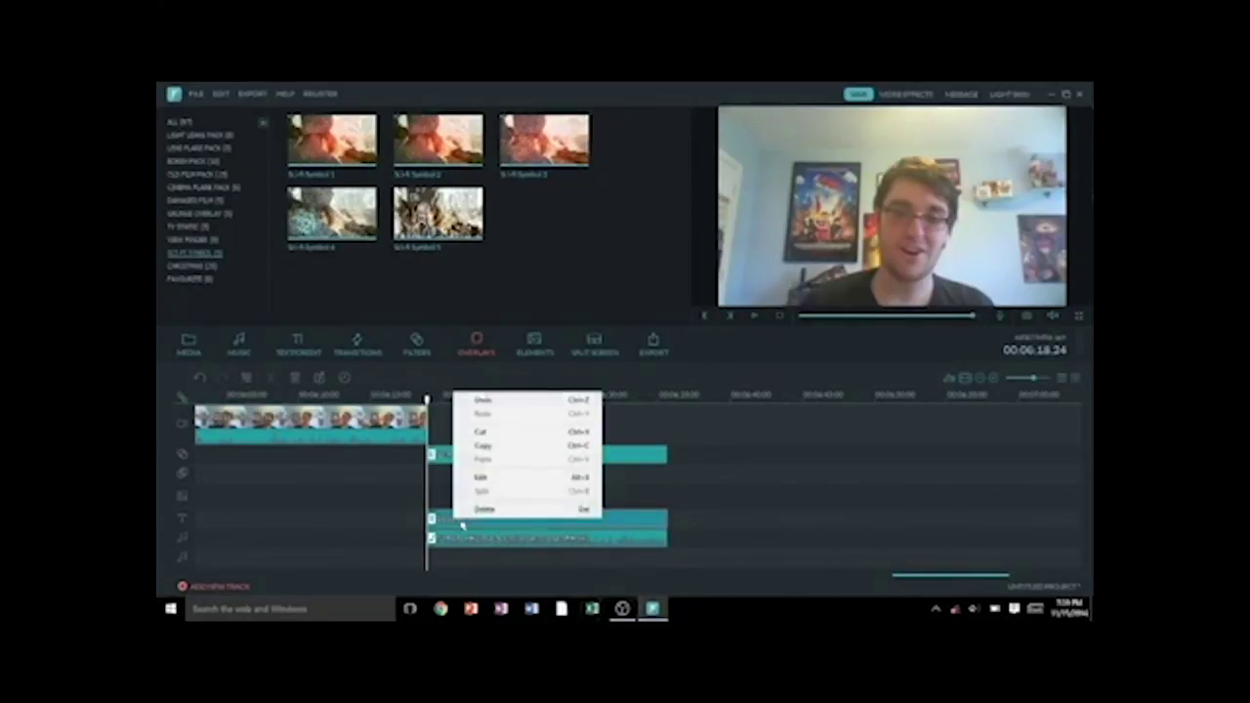
left_click(506, 478)
key("BackSpace")
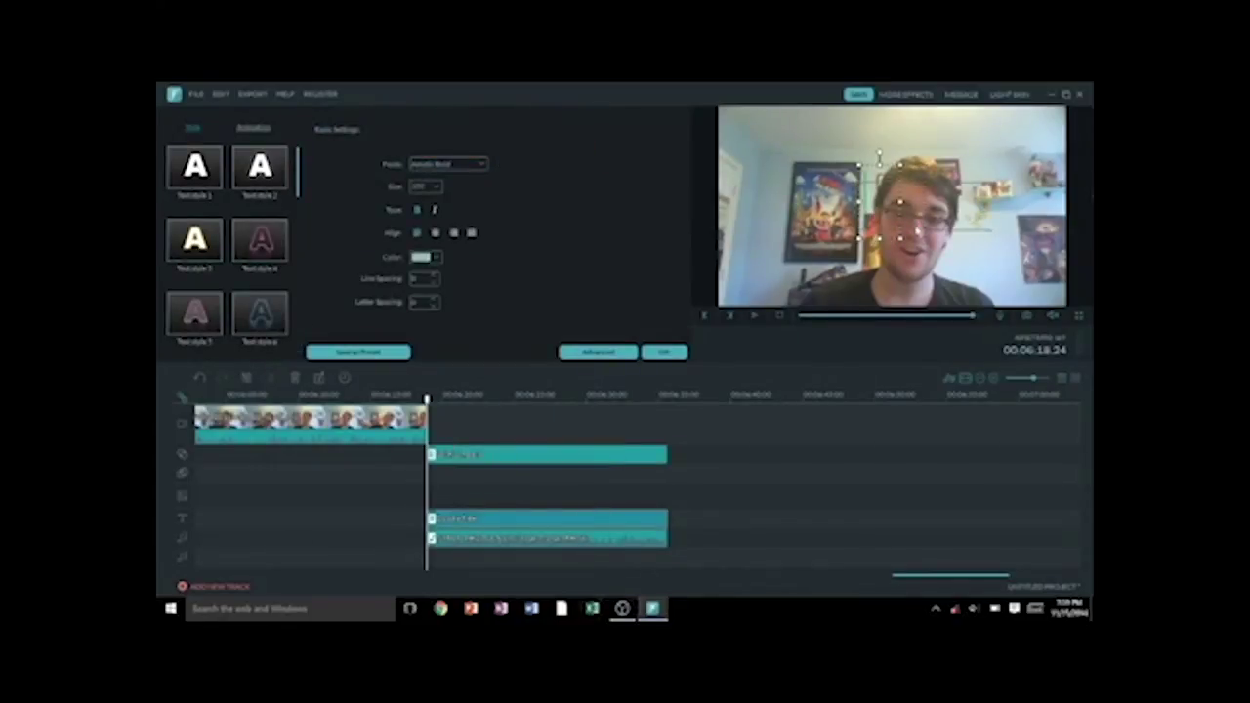
type("THANKS")
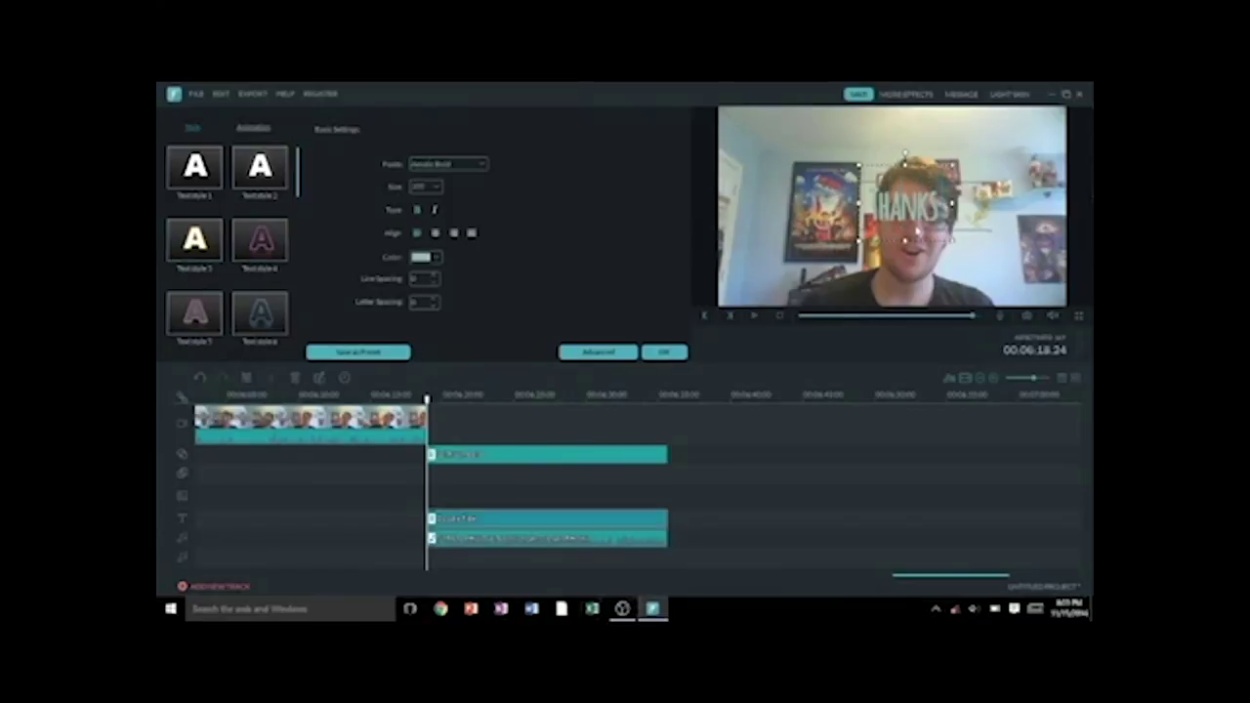
type(" FO")
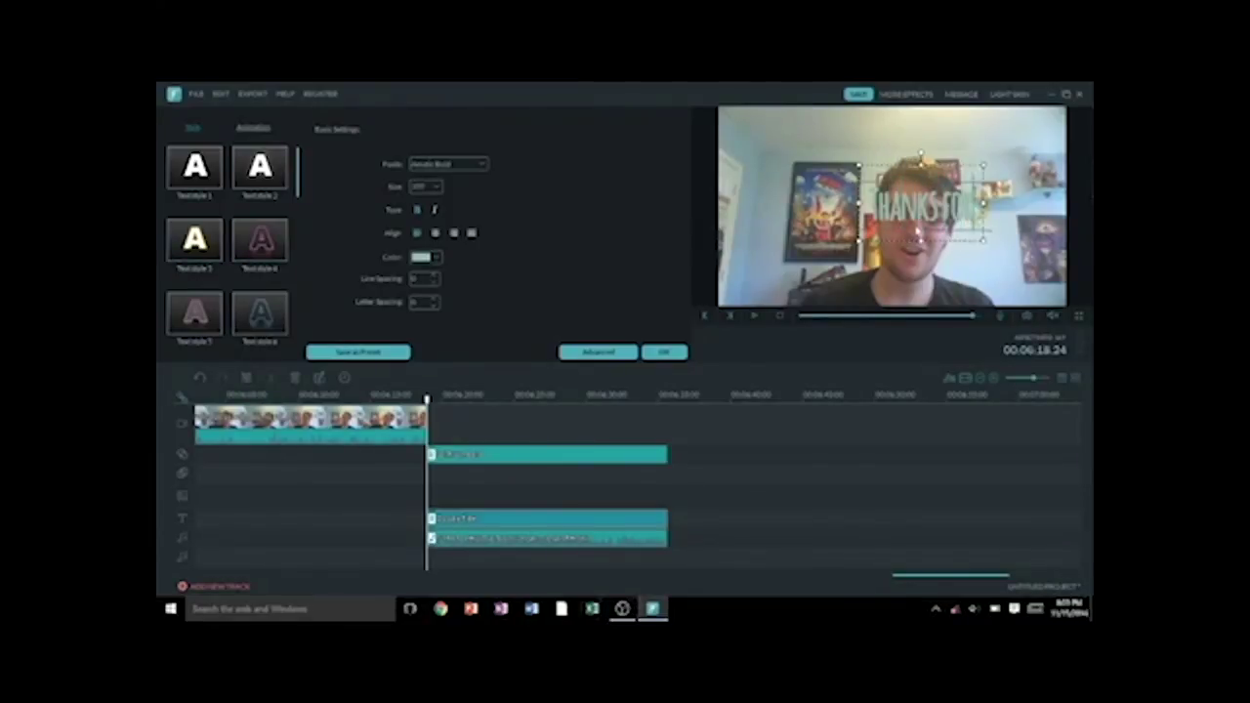
type("R WATCH")
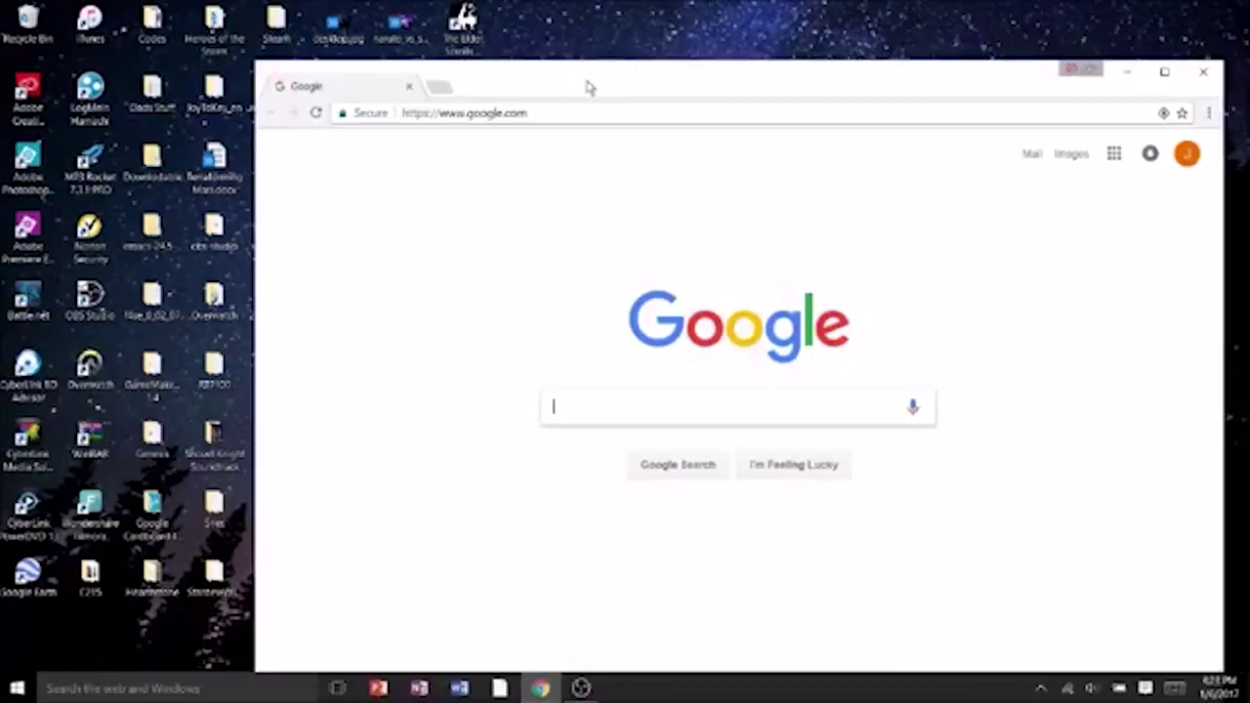
Maximize Chrome and select the address bar to enter twitter.com
mouse_move(587, 88)
left_mouse_down()
mouse_move(479, 251)
mouse_move(410, 2)
left_mouse_up()
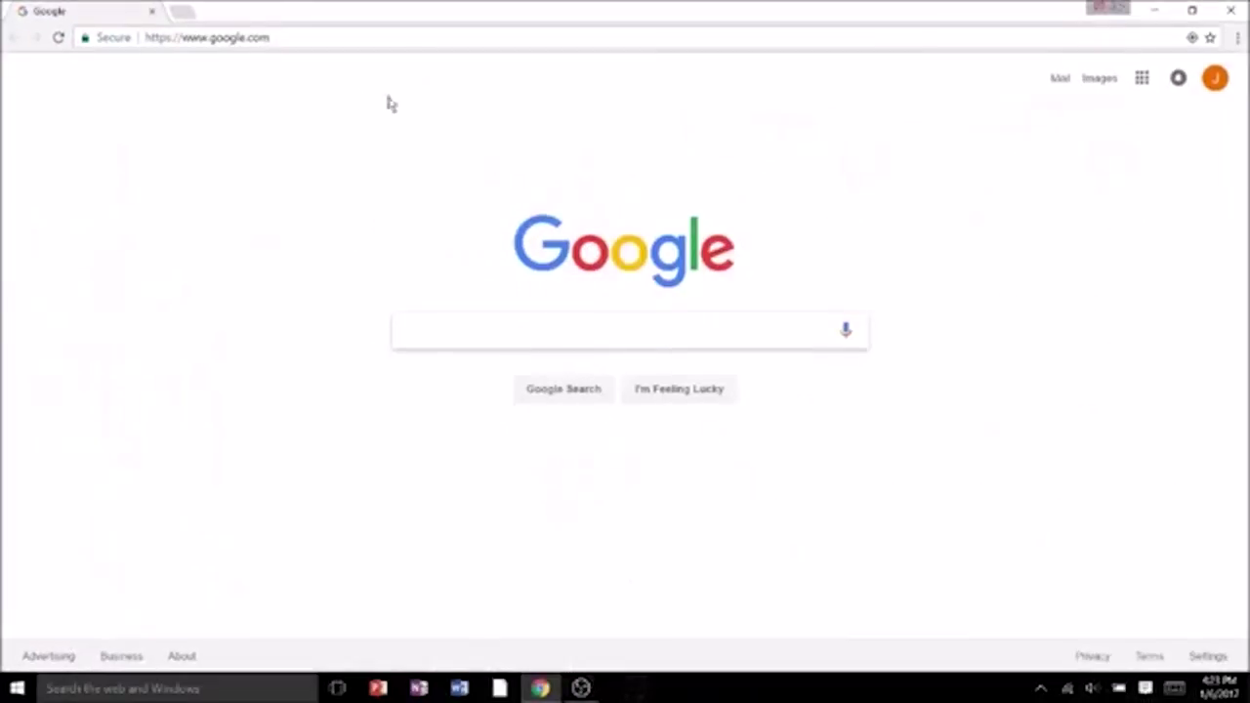
left_click(245, 37)
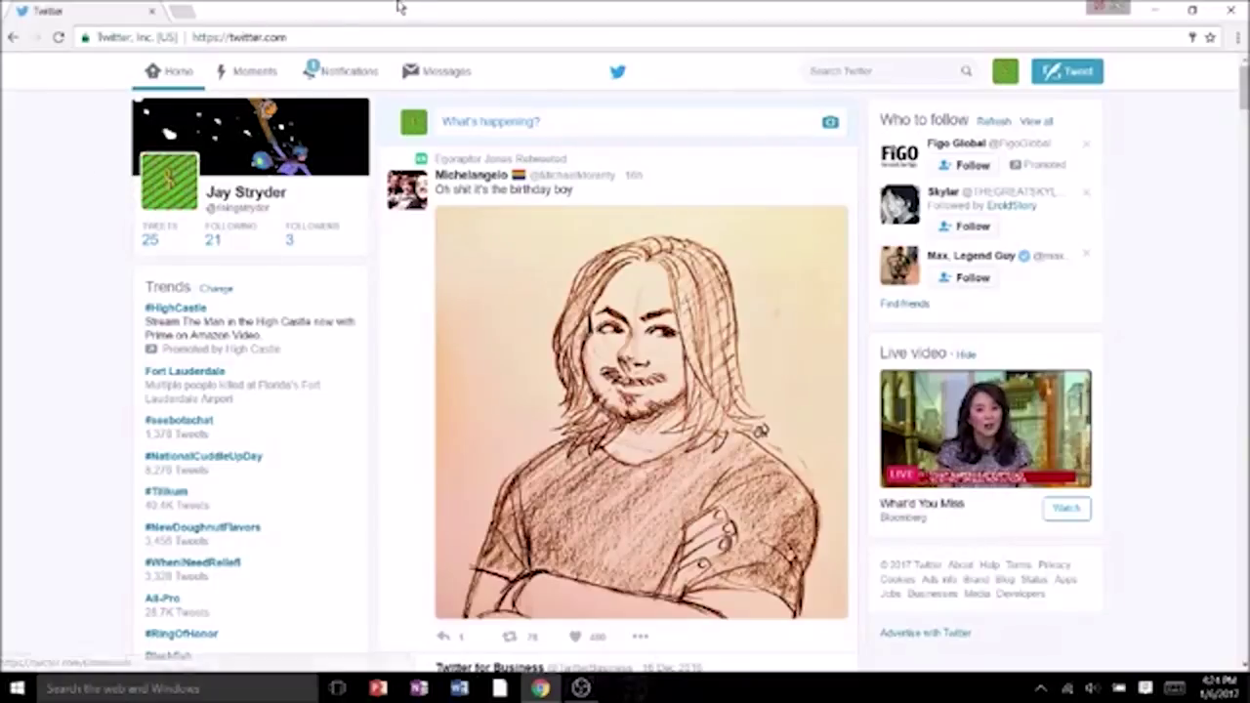
Use the Tweets count in the home feed's profile card to reach the account's profile
mouse_move(398, 8)
left_mouse_down()
mouse_move(687, 332)
mouse_move(410, 4)
left_mouse_up()
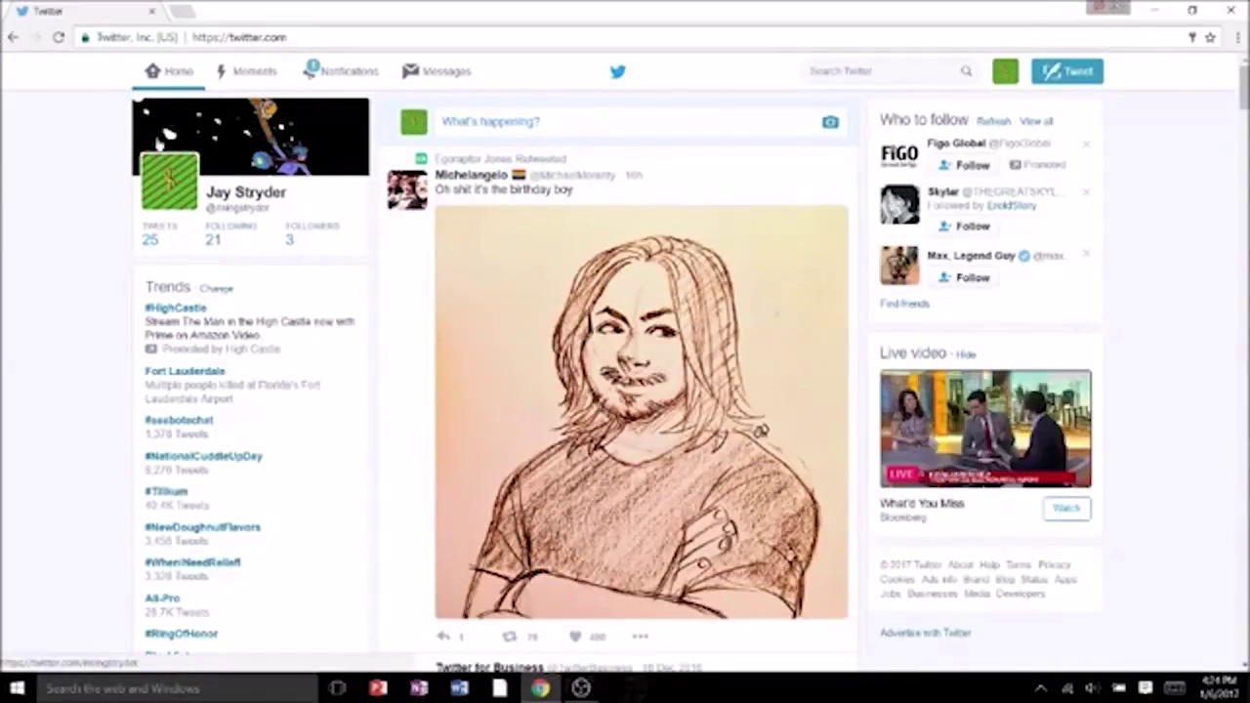
left_click(150, 235)
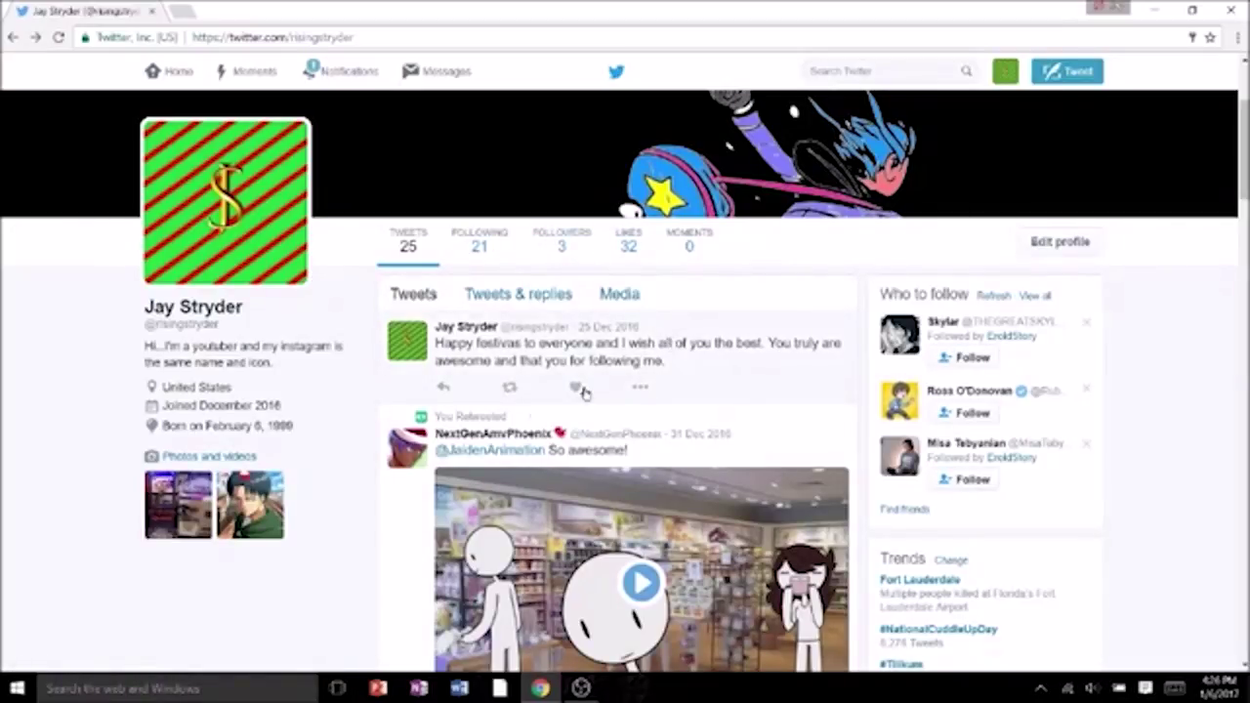
Switch to the Tweets & replies tab and scroll up and down through the profile's timeline
left_click(538, 296)
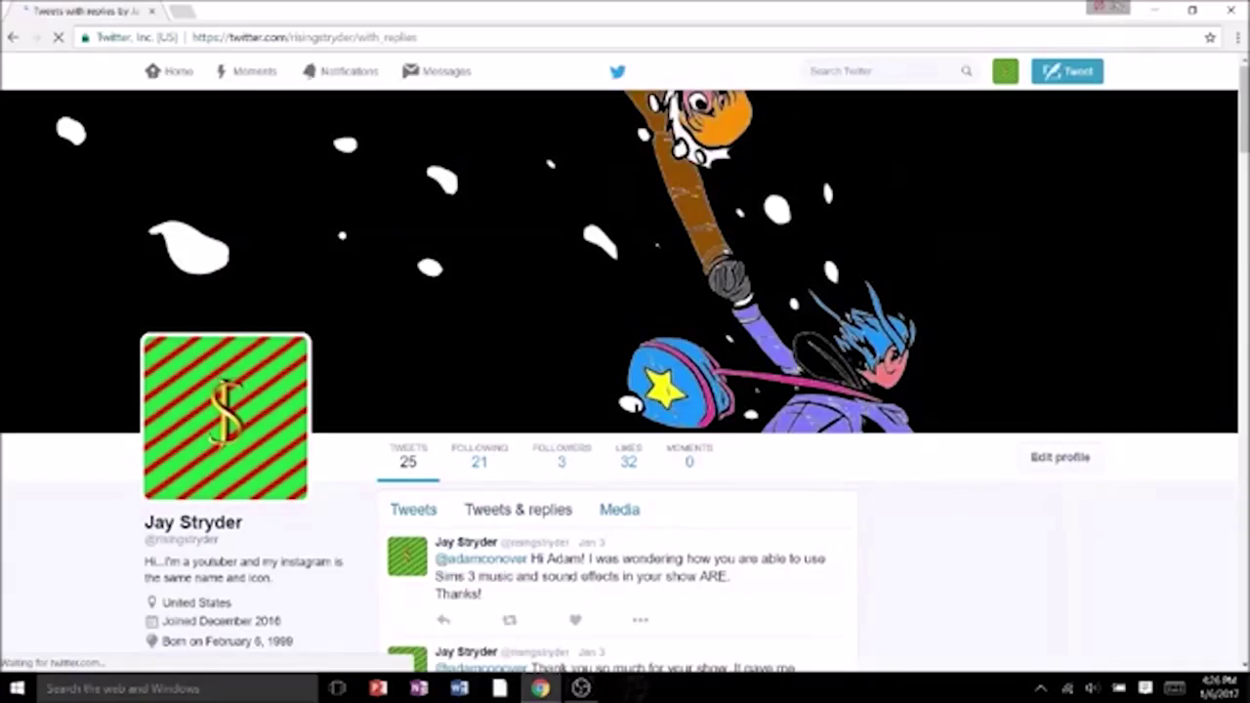
scroll(625, 390, "down", 1)
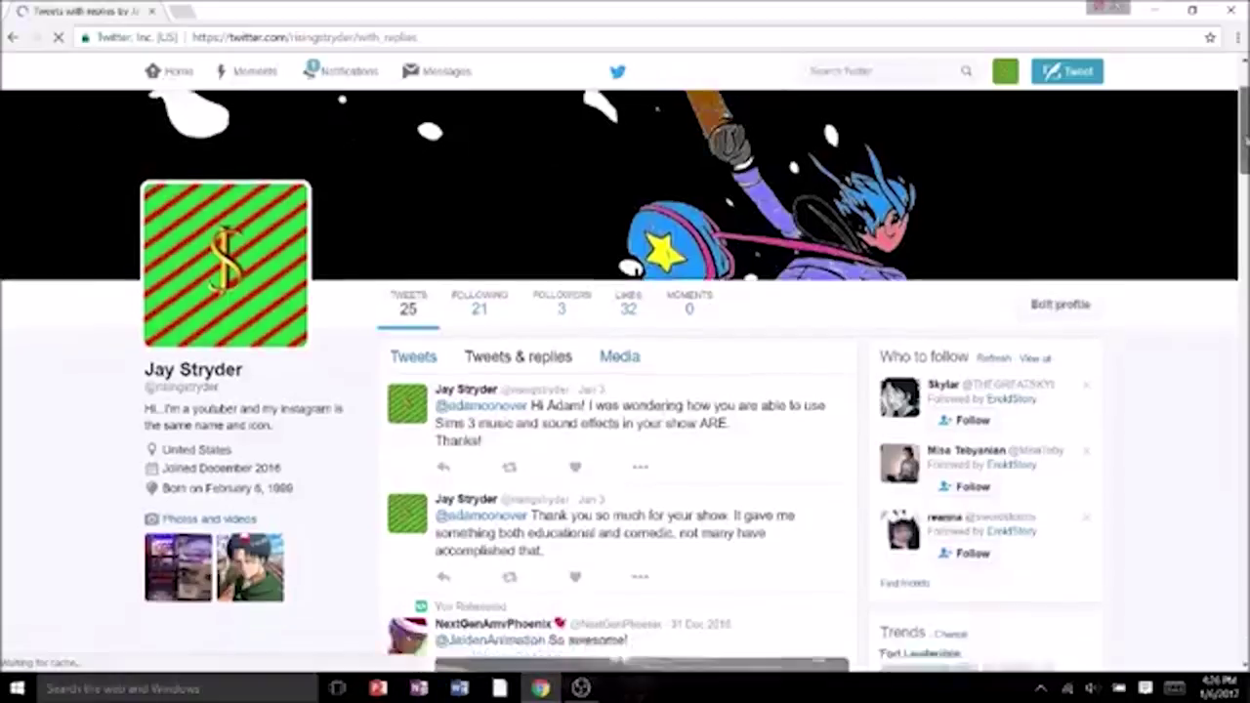
scroll(625, 391, "down", 1)
scroll(625, 391, "down", 1)
scroll(625, 390, "up", 1)
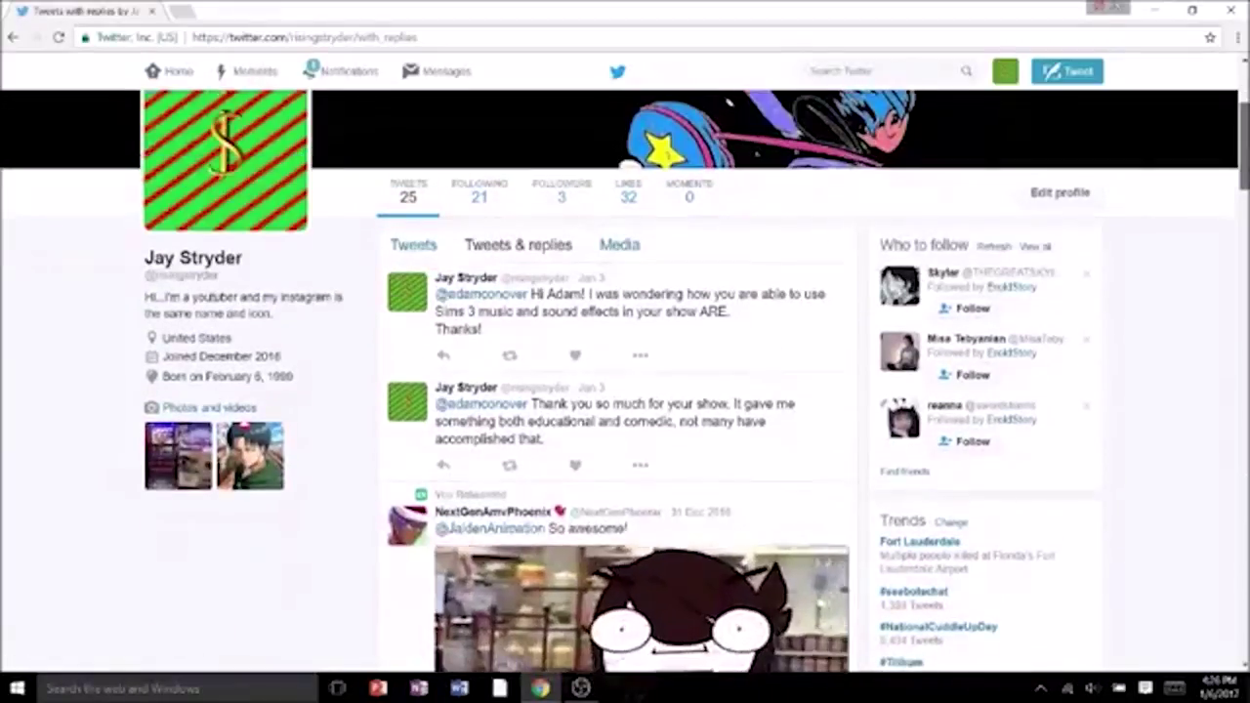
scroll(625, 390, "down", 10)
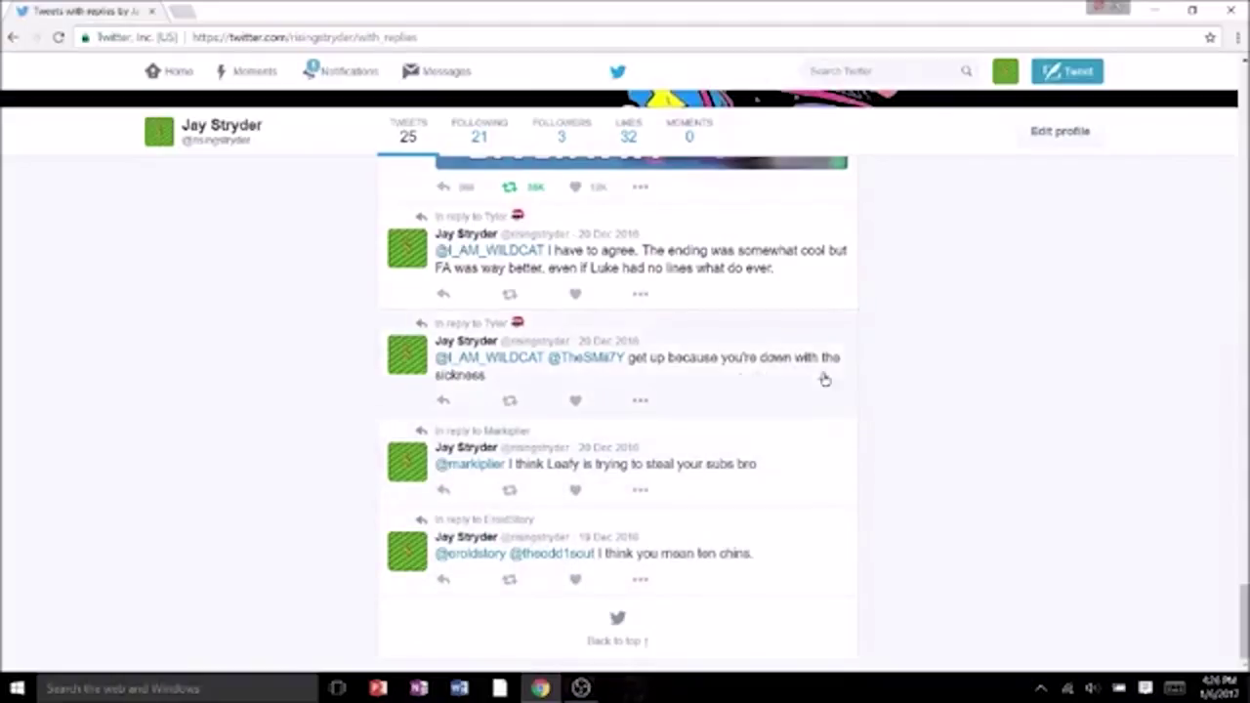
scroll(823, 374, "up", 15)
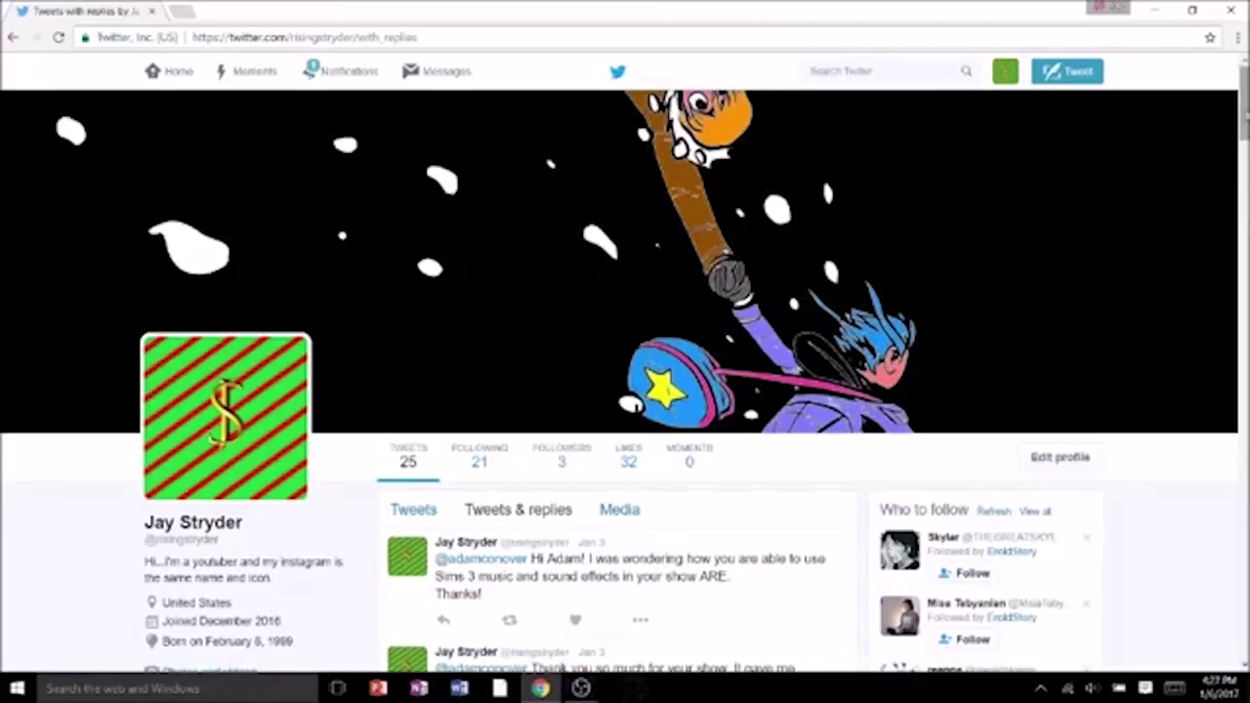
scroll(624, 390, "down", 3)
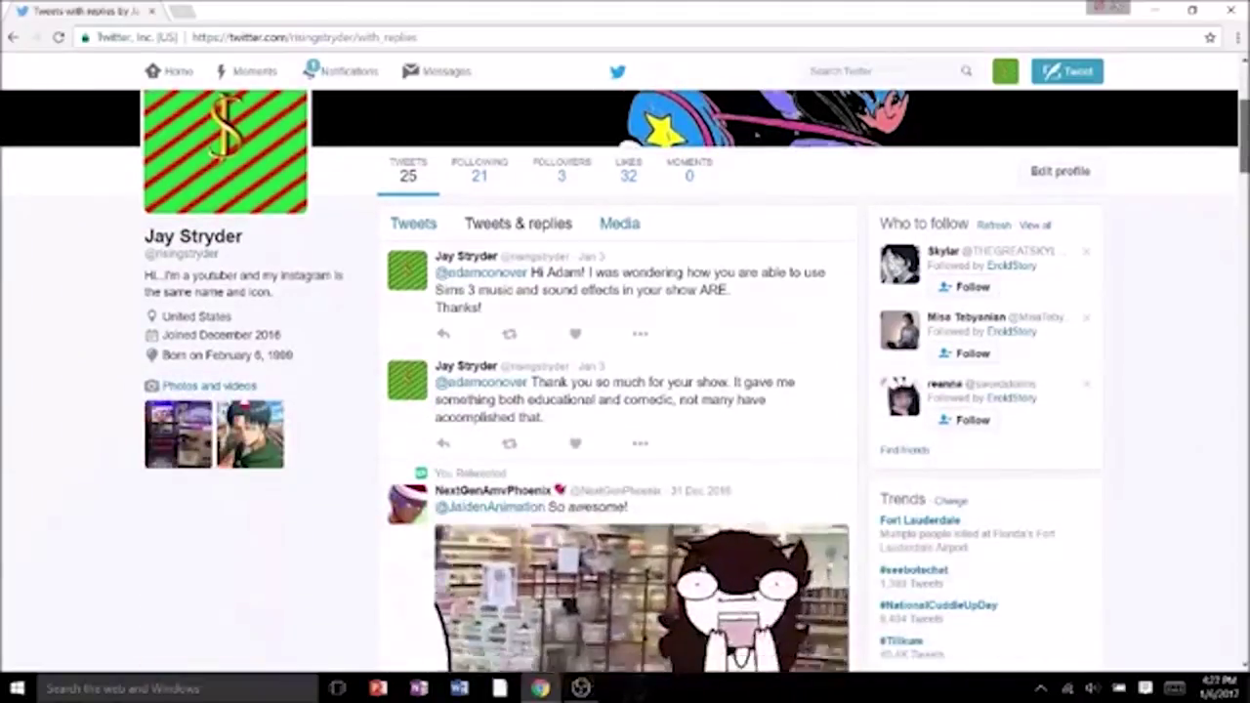
scroll(625, 391, "down", 3)
scroll(625, 391, "down", 5)
scroll(624, 391, "down", 5)
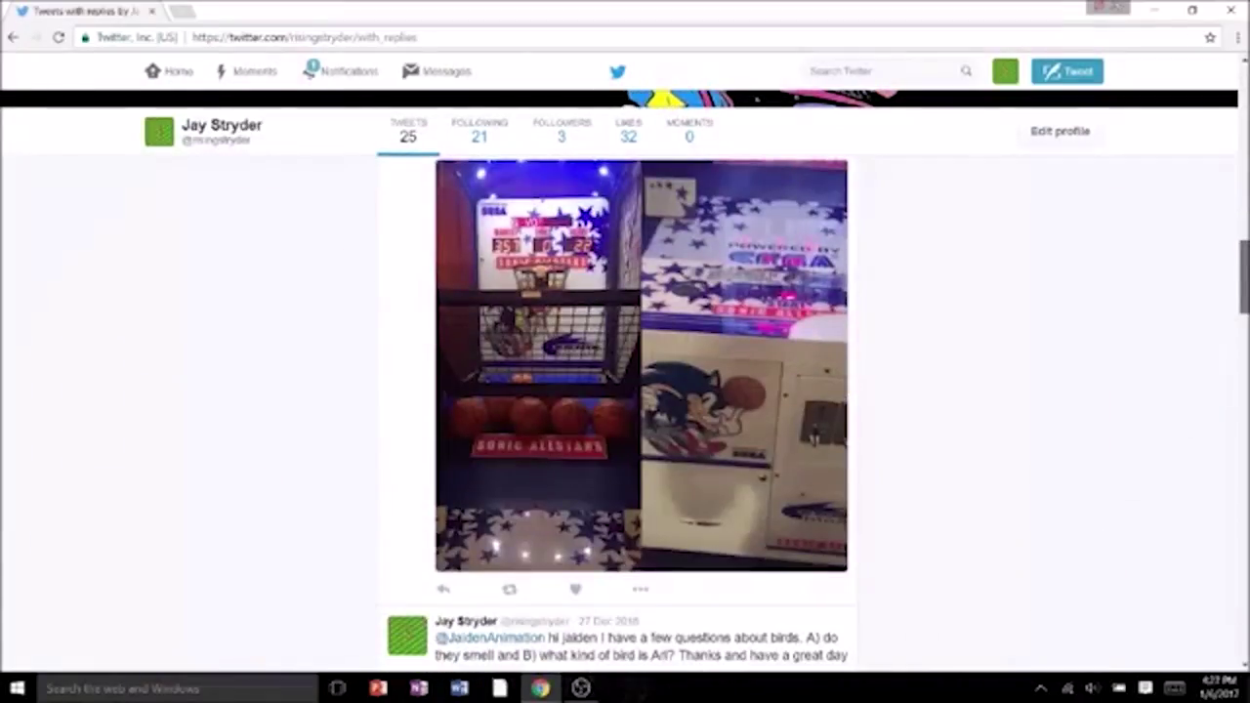
scroll(625, 390, "down", 5)
scroll(1244, 479, "down", 5)
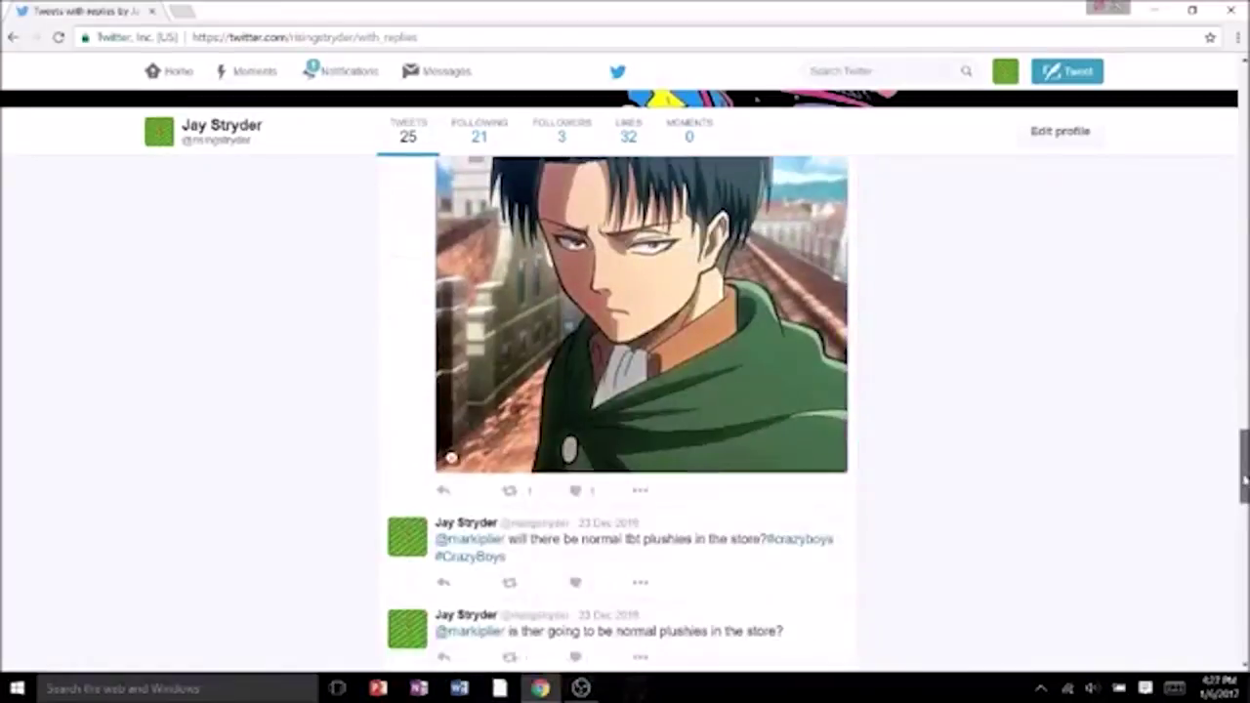
scroll(1244, 478, "down", 5)
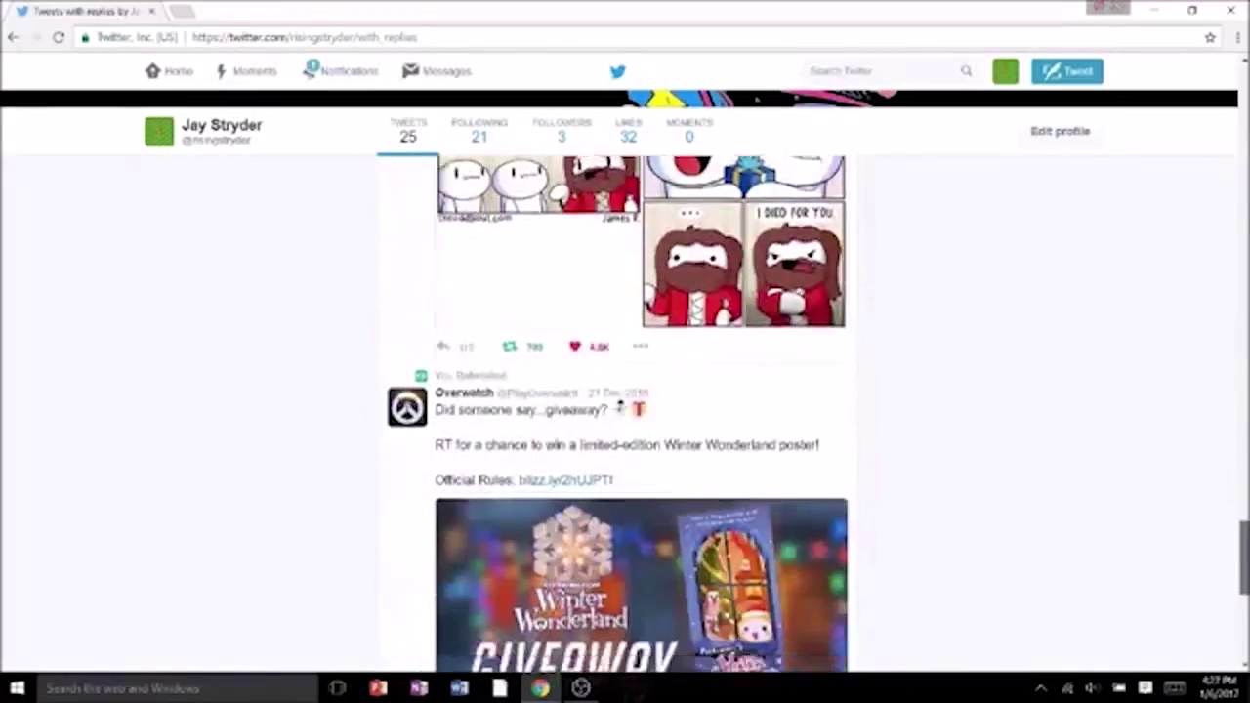
scroll(1244, 479, "down", 5)
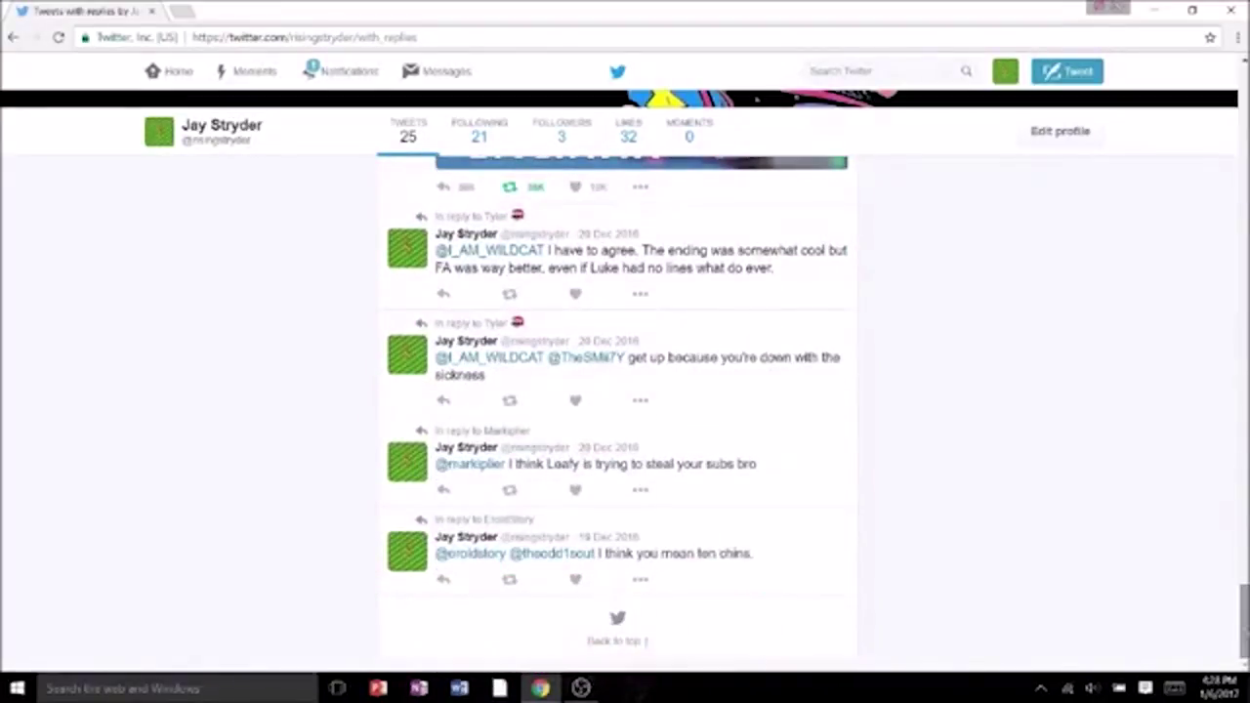
scroll(553, 369, "up", 10)
scroll(553, 369, "up", 5)
scroll(1232, 293, "up", 10)
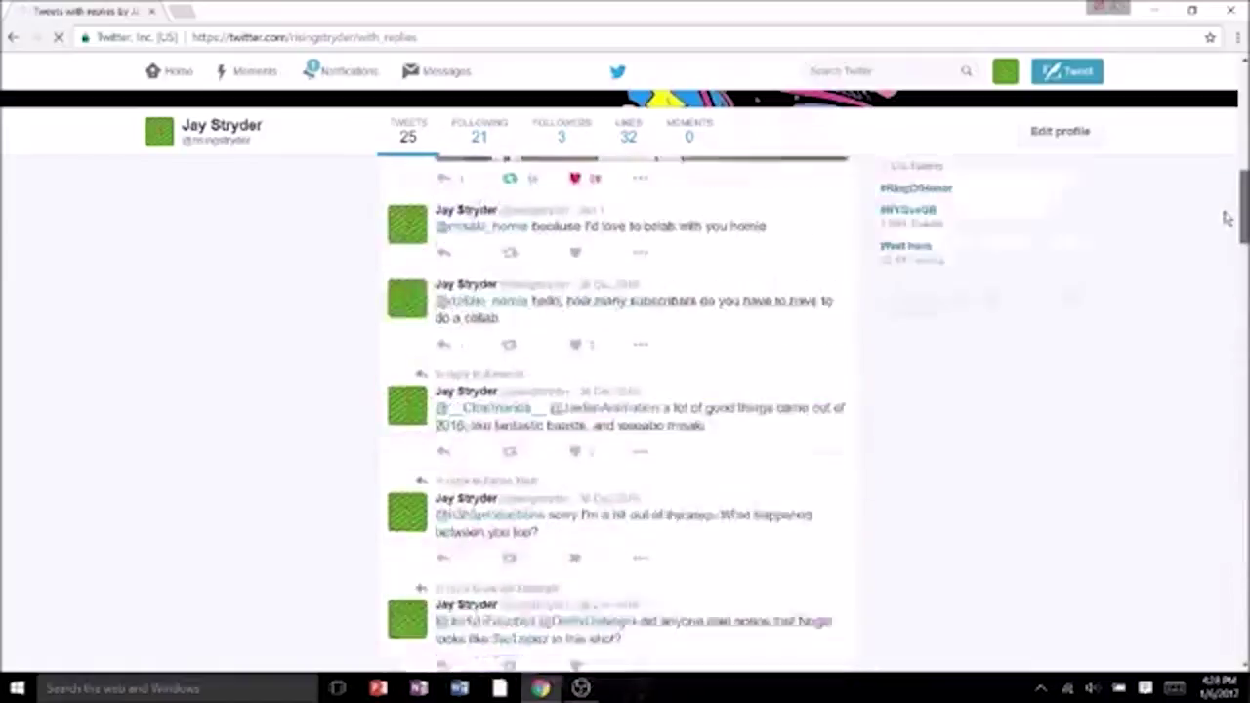
scroll(1225, 215, "up", 5)
scroll(625, 390, "up", 1)
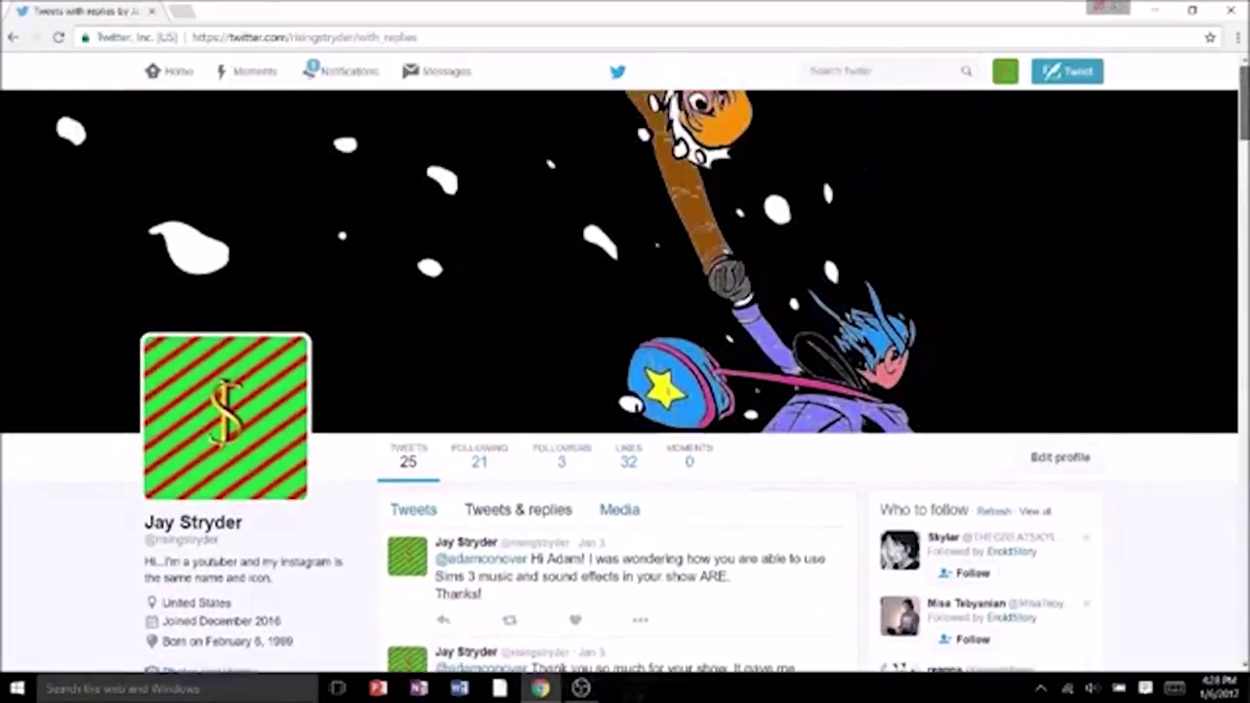
scroll(625, 390, "down", 3)
scroll(625, 391, "up", 1)
scroll(624, 390, "up", 2)
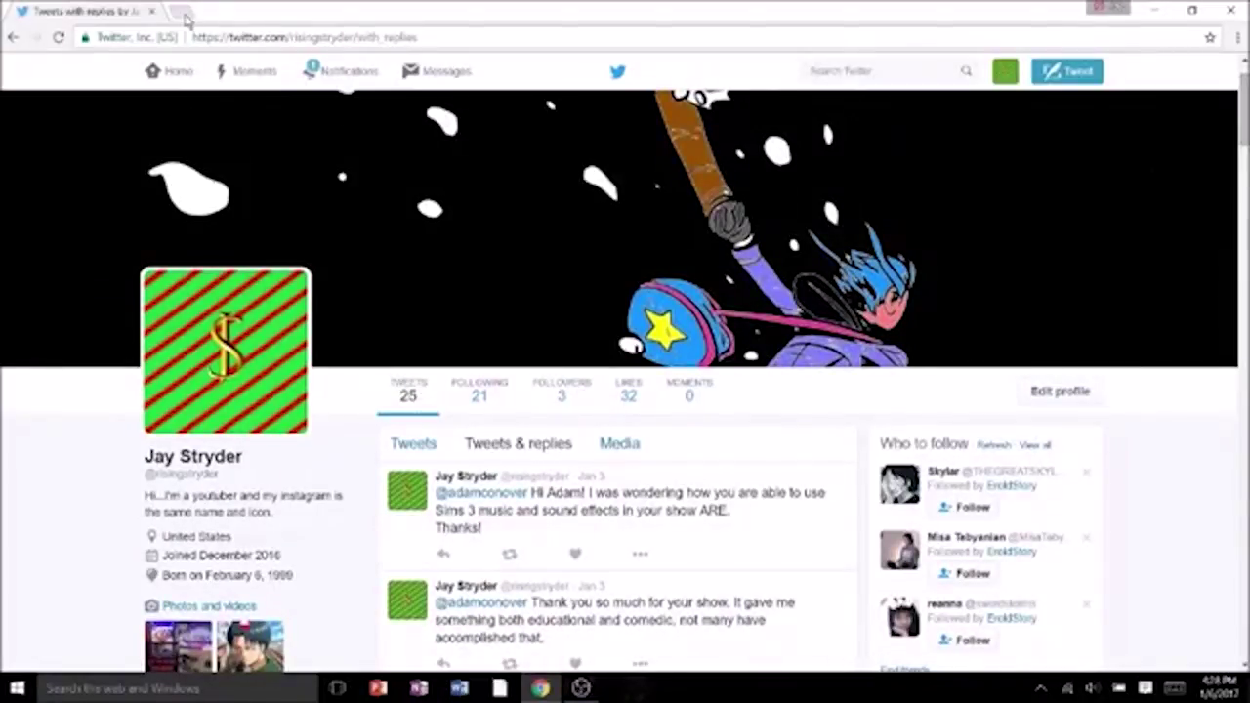
scroll(553, 370, "down", 2)
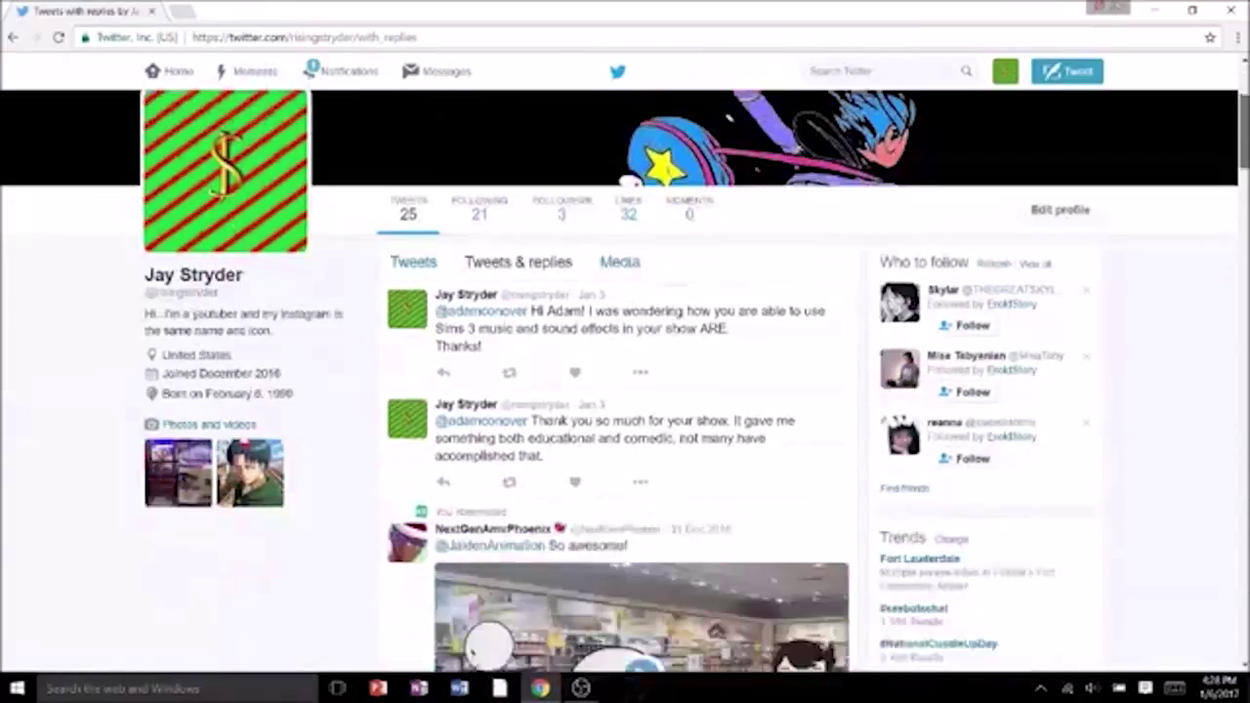
scroll(553, 370, "down", 5)
scroll(553, 370, "up", 8)
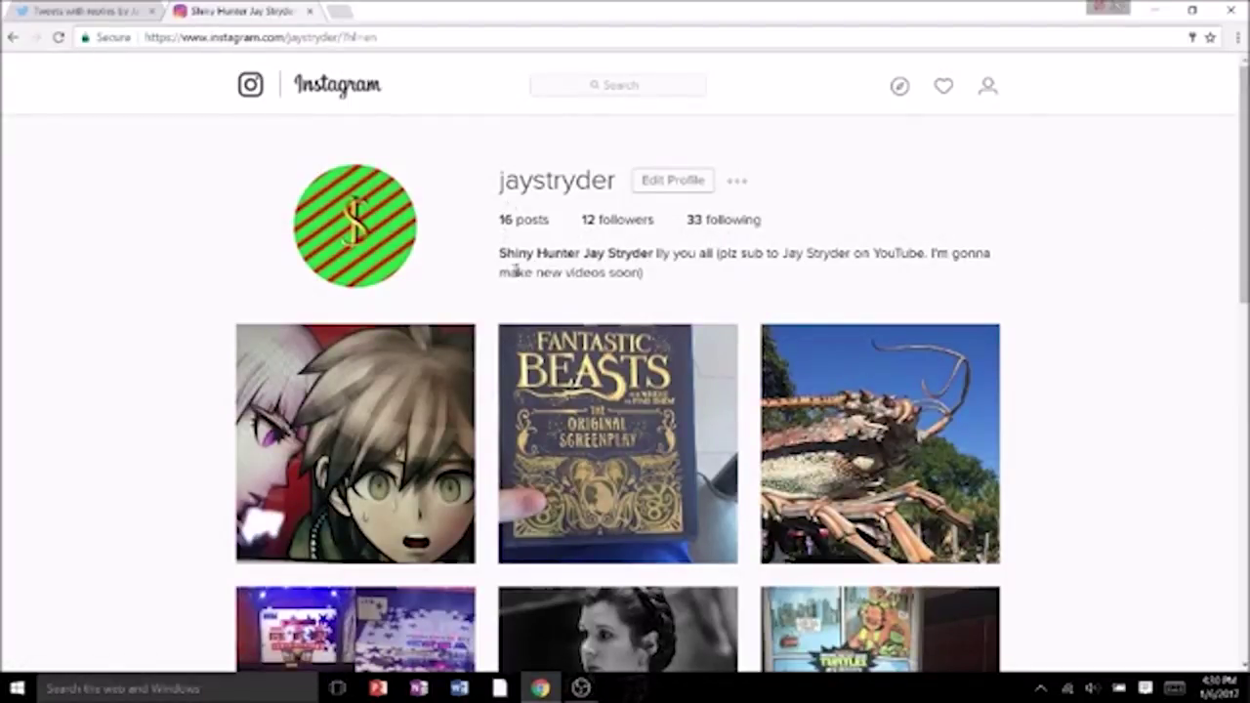
scroll(524, 272, "down", 3)
left_click(327, 242)
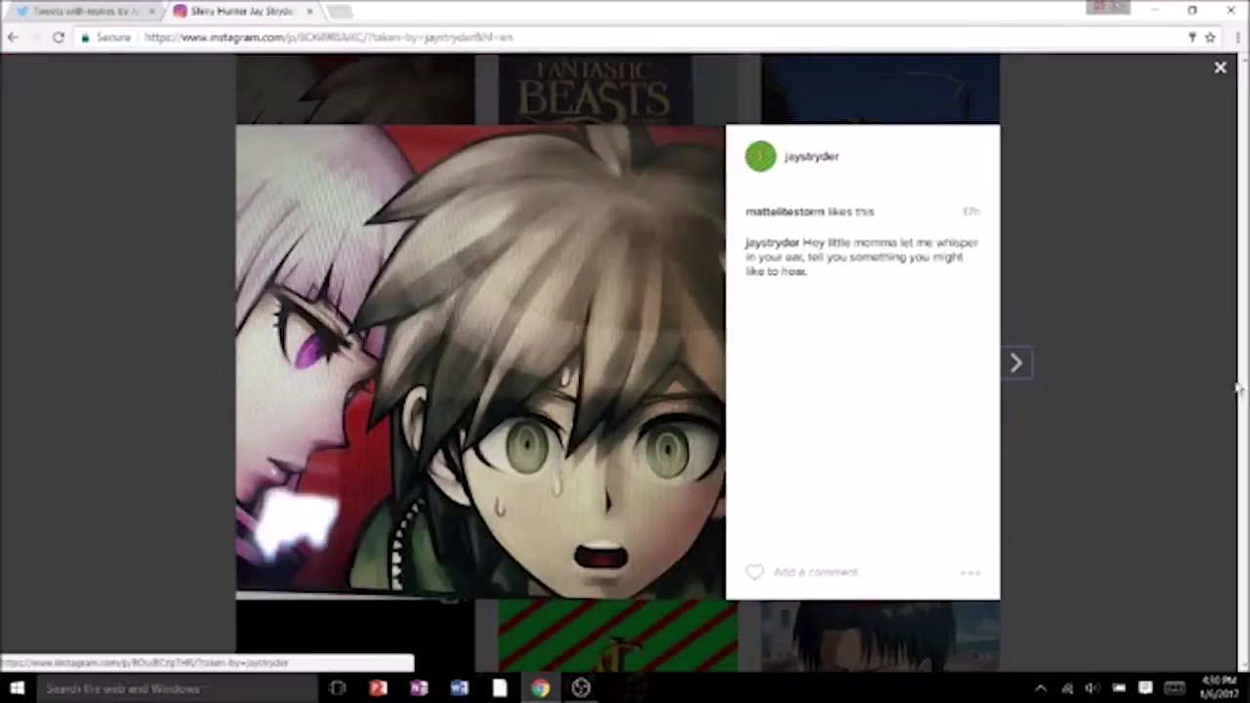
left_click(1016, 364)
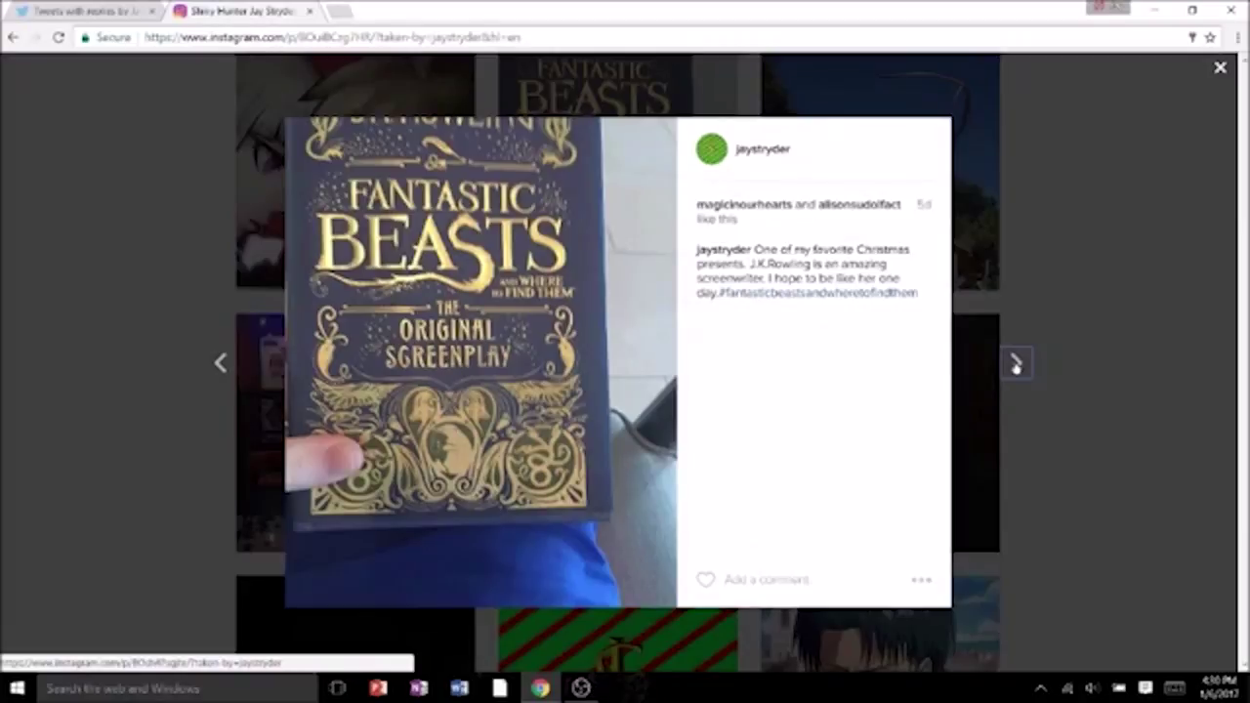
left_click(1015, 363)
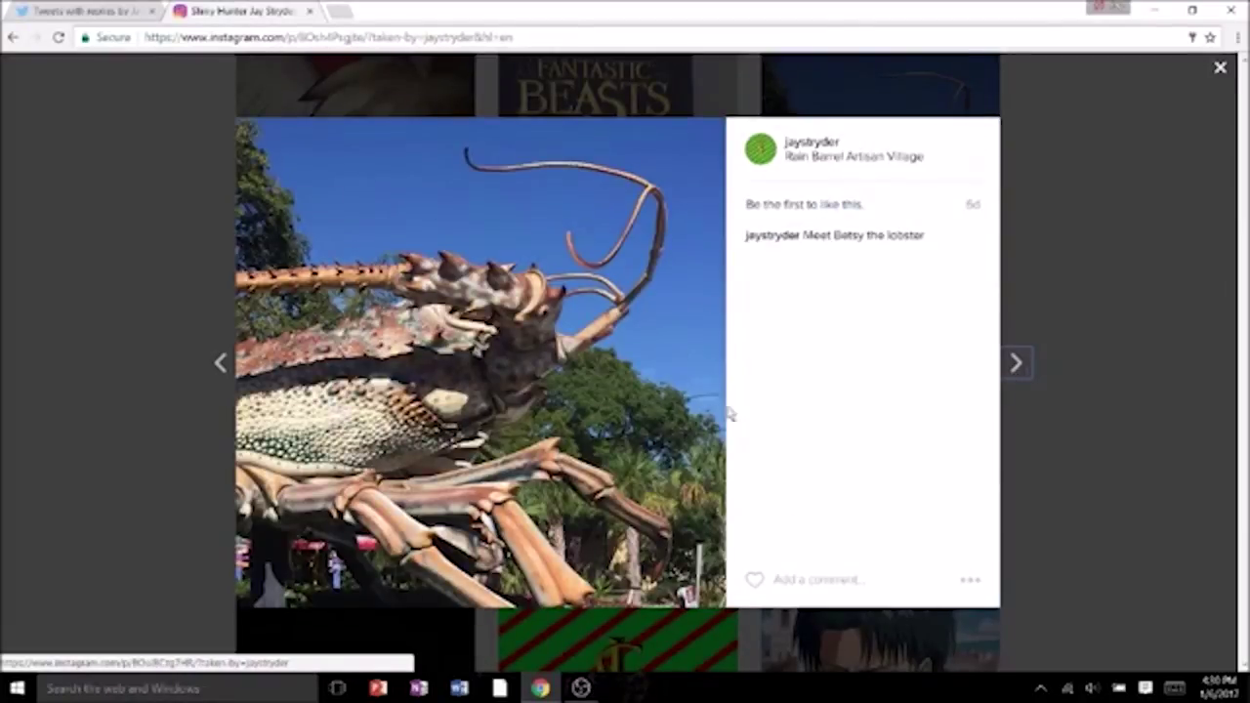
left_click(1025, 366)
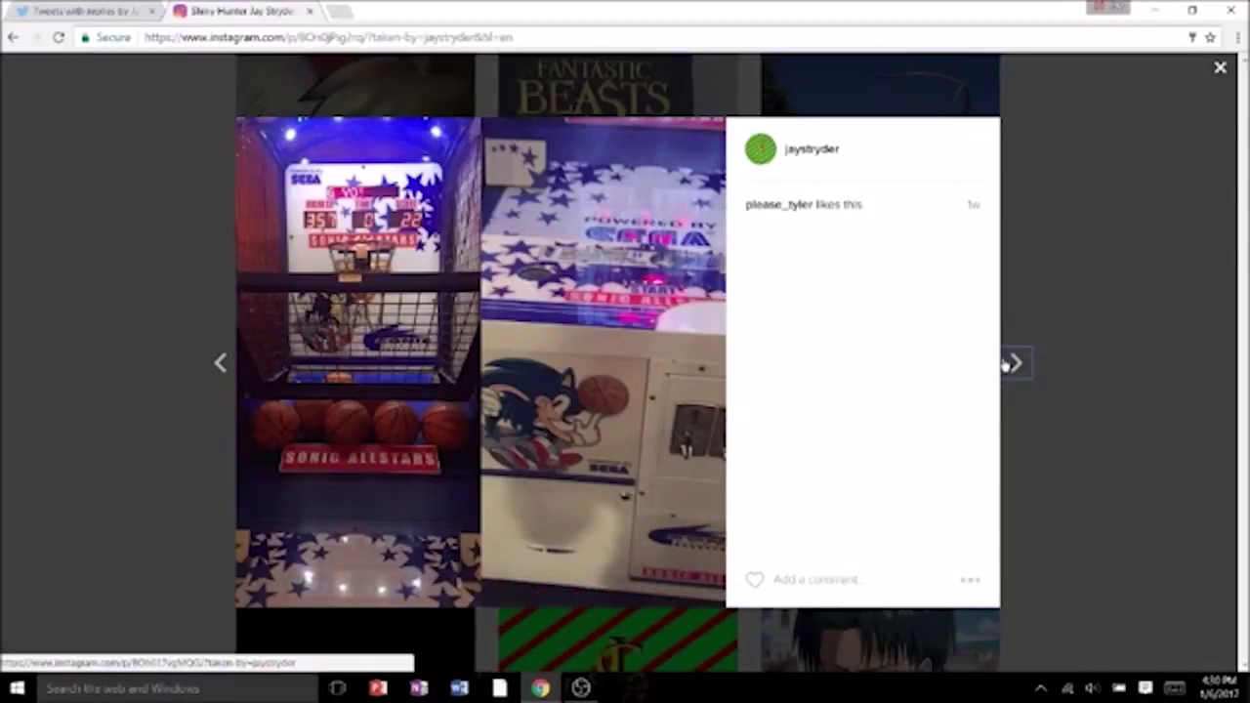
left_click(1006, 366)
Load more posts at the bottom of the Instagram grid and scroll through them
scroll(1005, 366, "up", 3)
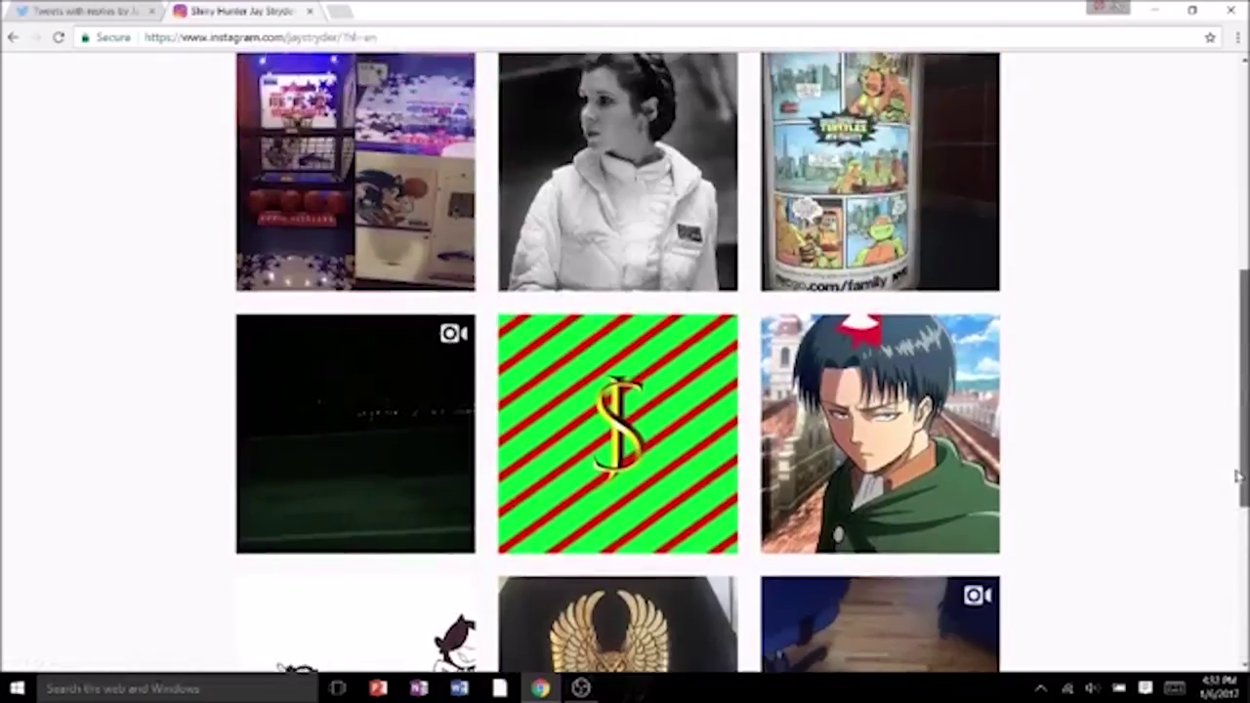
scroll(625, 351, "down", 4)
scroll(625, 352, "up", 1)
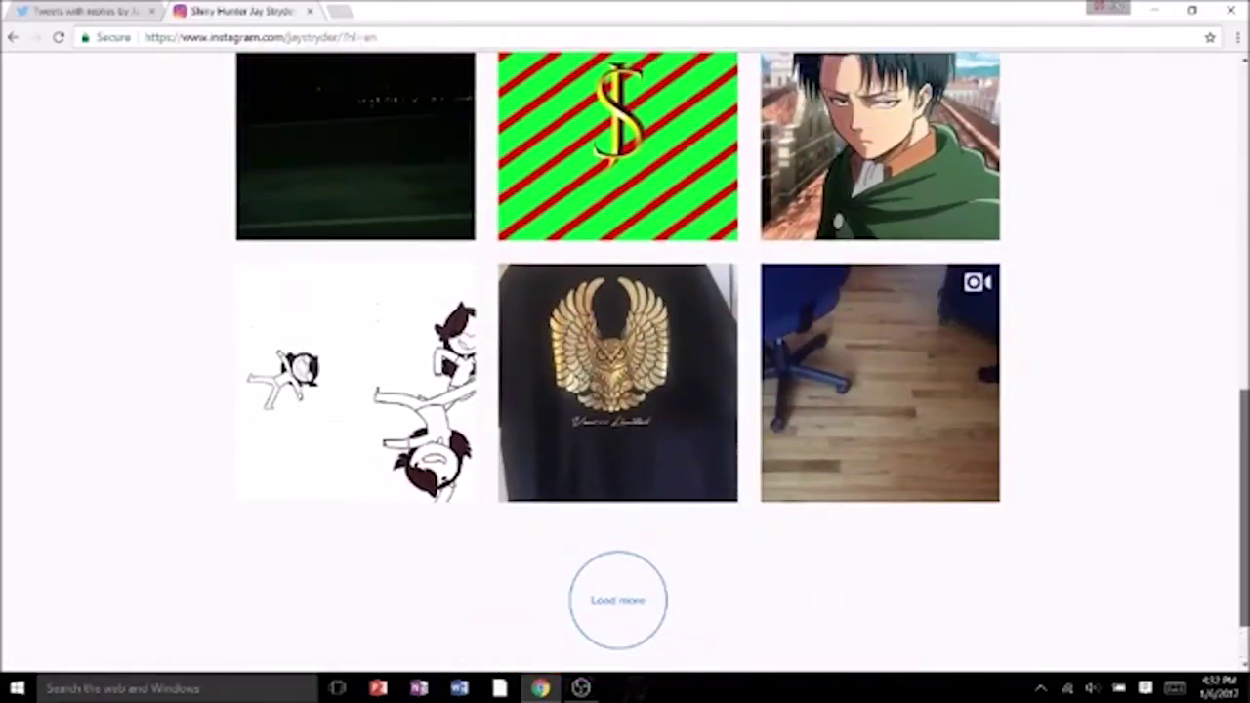
left_click(617, 599)
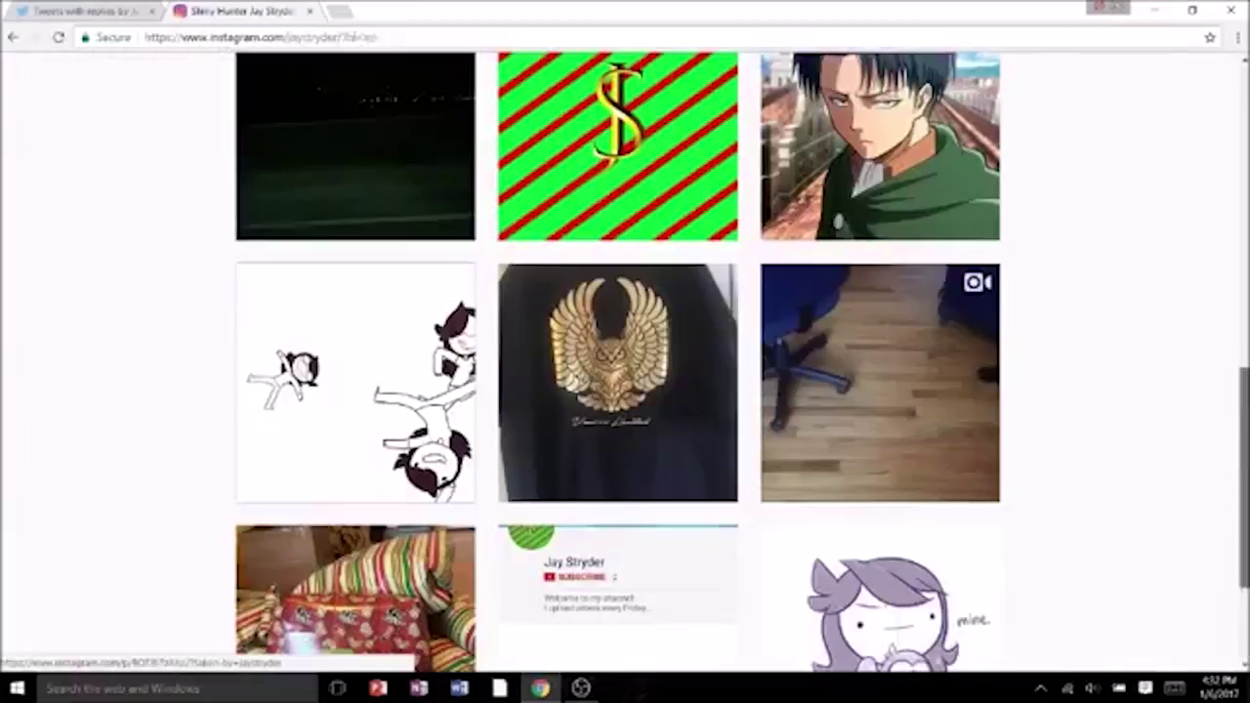
scroll(617, 547, "down", 2)
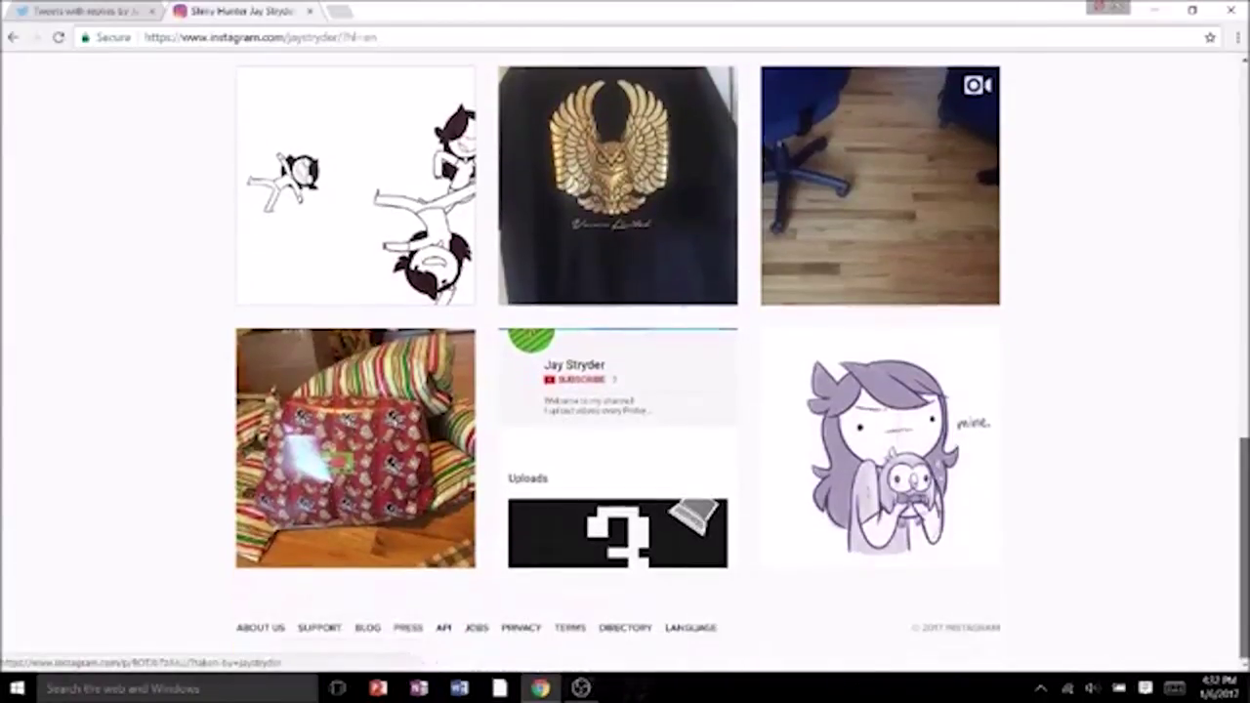
scroll(625, 351, "up", 10)
scroll(625, 351, "down", 2)
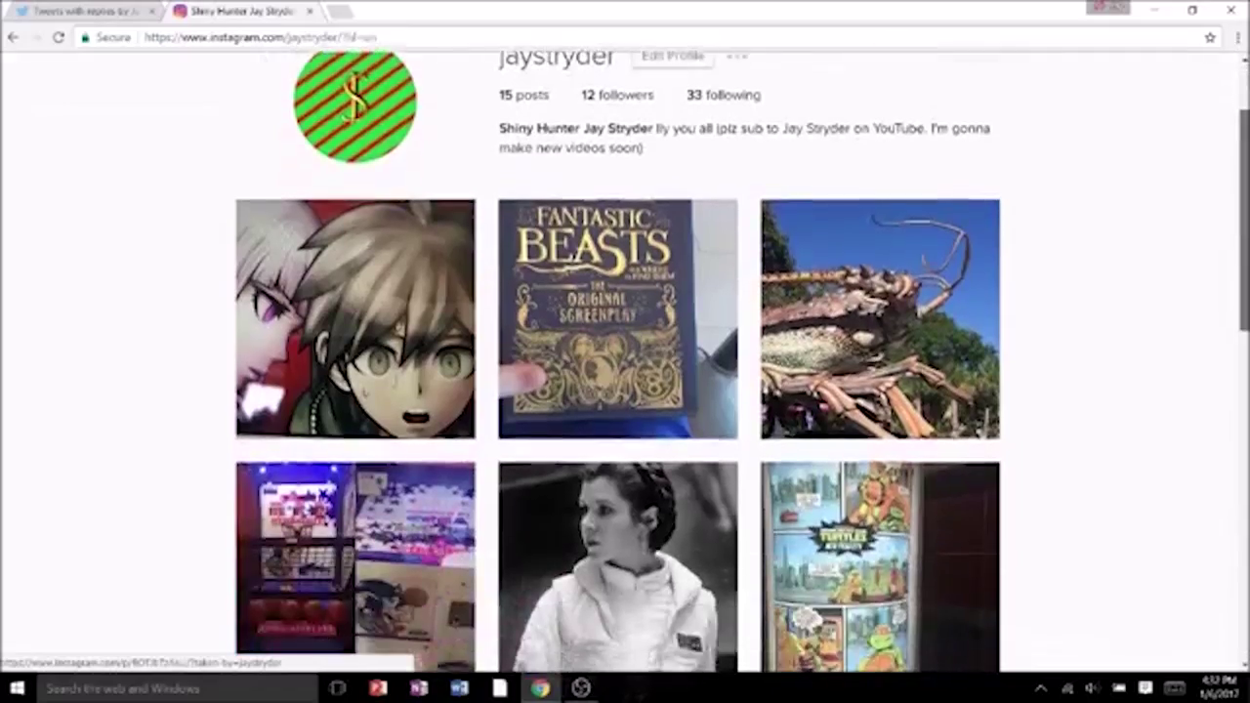
scroll(625, 351, "down", 4)
scroll(624, 351, "down", 5)
scroll(1227, 279, "up", 5)
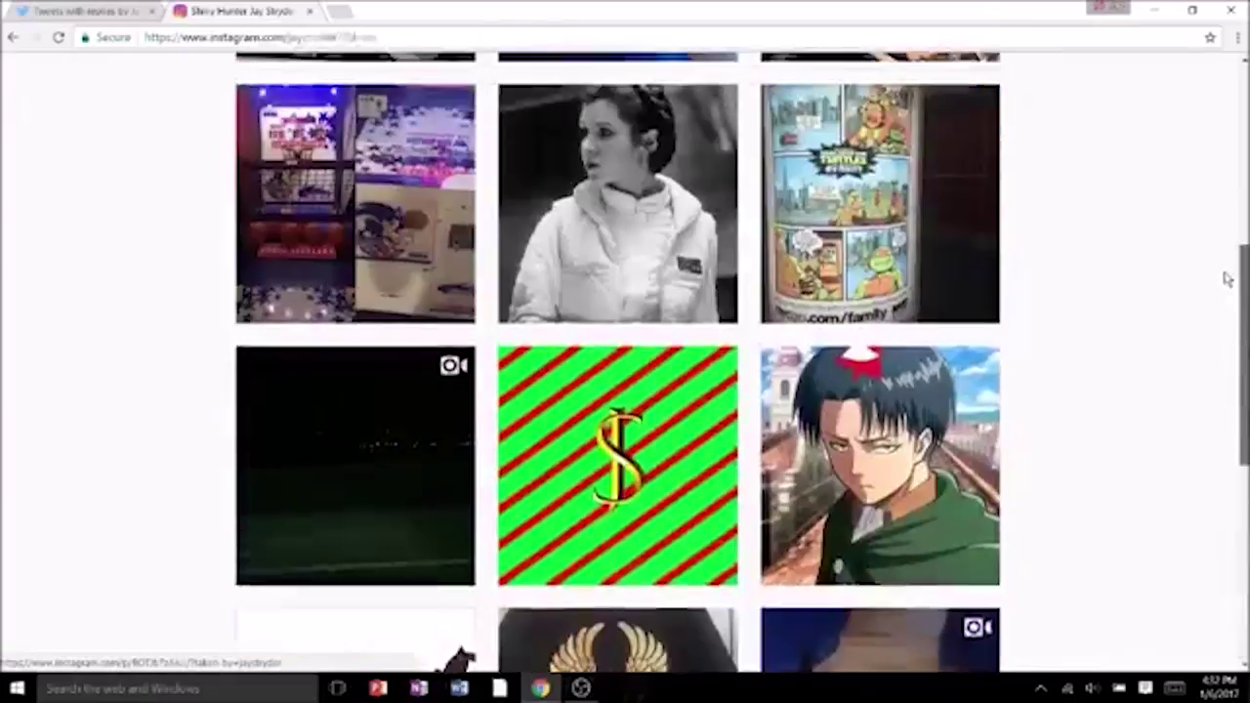